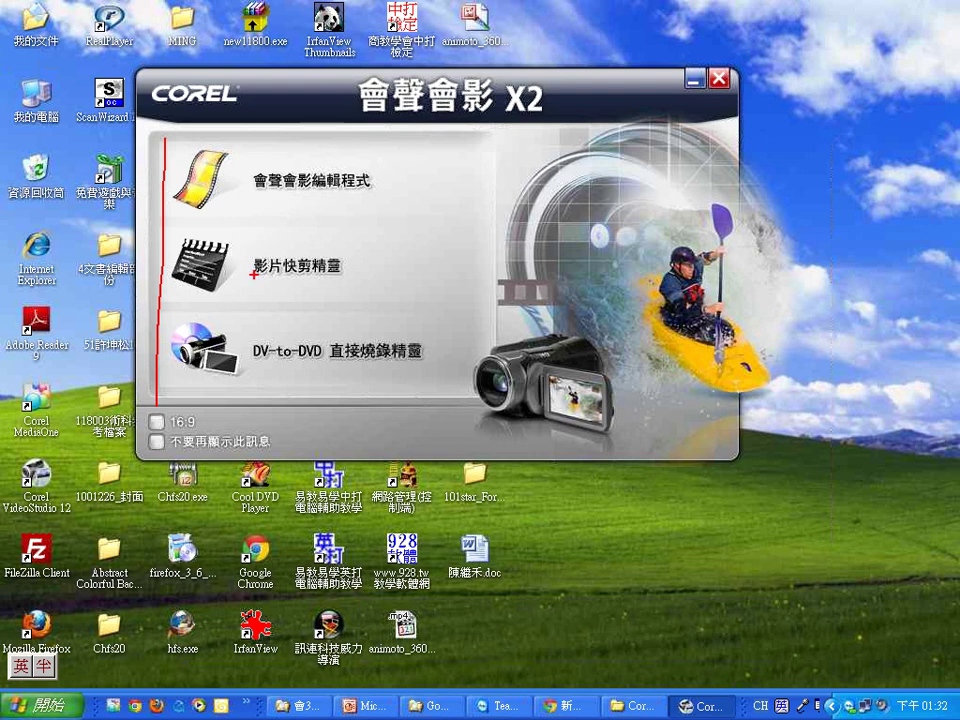
pyautogui.moveTo(249, 198); pyautogui.dragTo(366, 214)
pyautogui.moveTo(383, 156)
pyautogui.mouseDown()
pyautogui.moveTo(392, 176)
pyautogui.moveTo(432, 135)
pyautogui.mouseUp()
pyautogui.moveTo(255, 284); pyautogui.dragTo(345, 286)
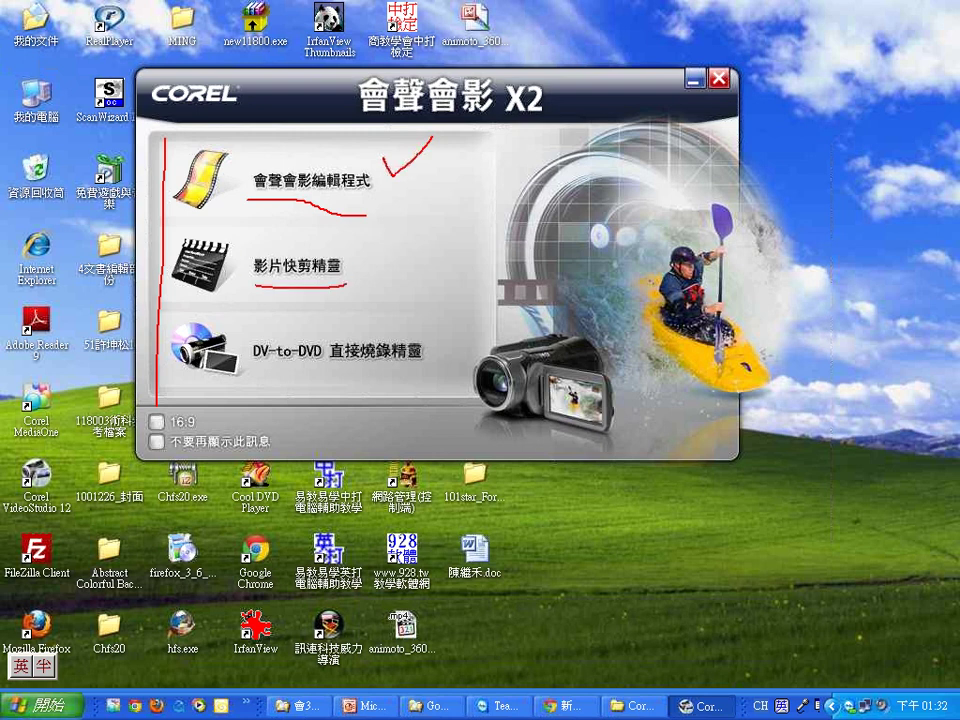
pyautogui.moveTo(335, 236); pyautogui.dragTo(352, 282)
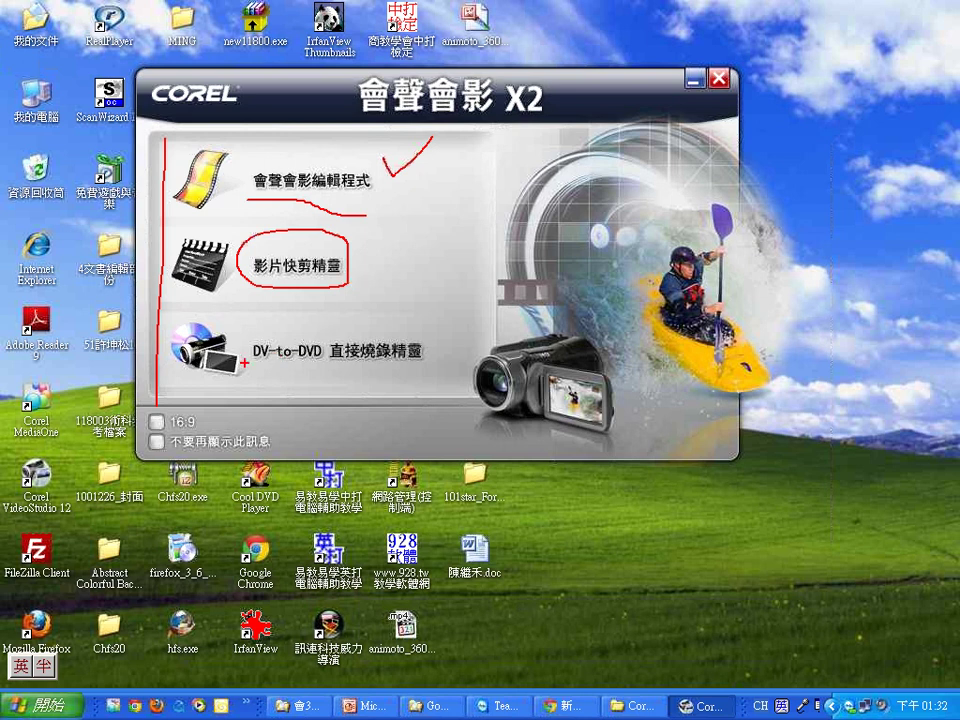
pyautogui.moveTo(244, 362); pyautogui.dragTo(310, 351)
pyautogui.press('e')
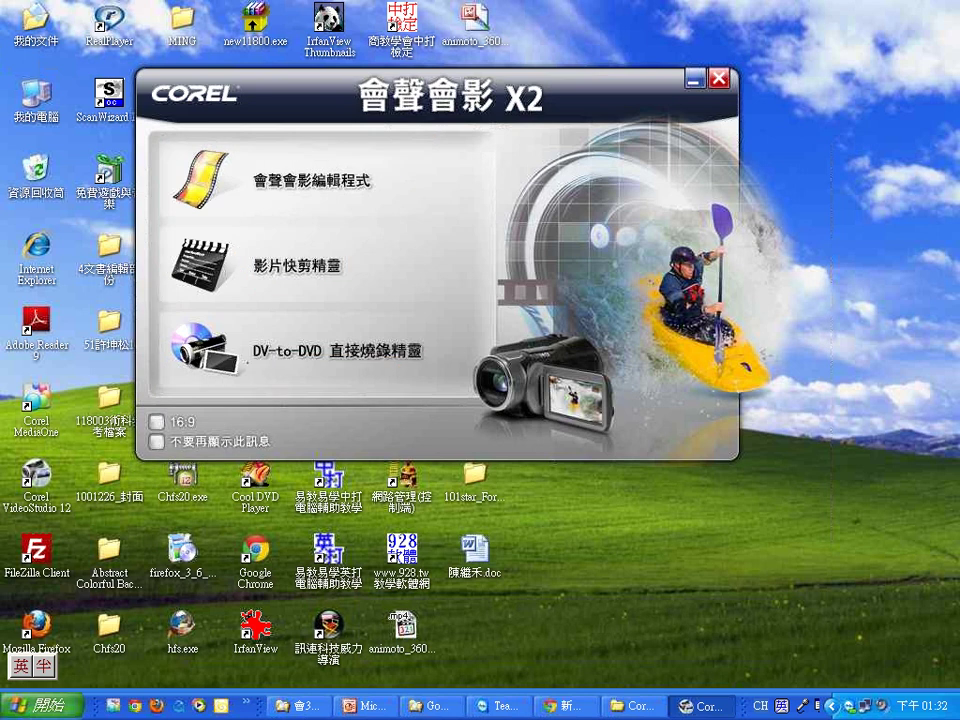
pyautogui.moveTo(253, 362); pyautogui.dragTo(428, 363)
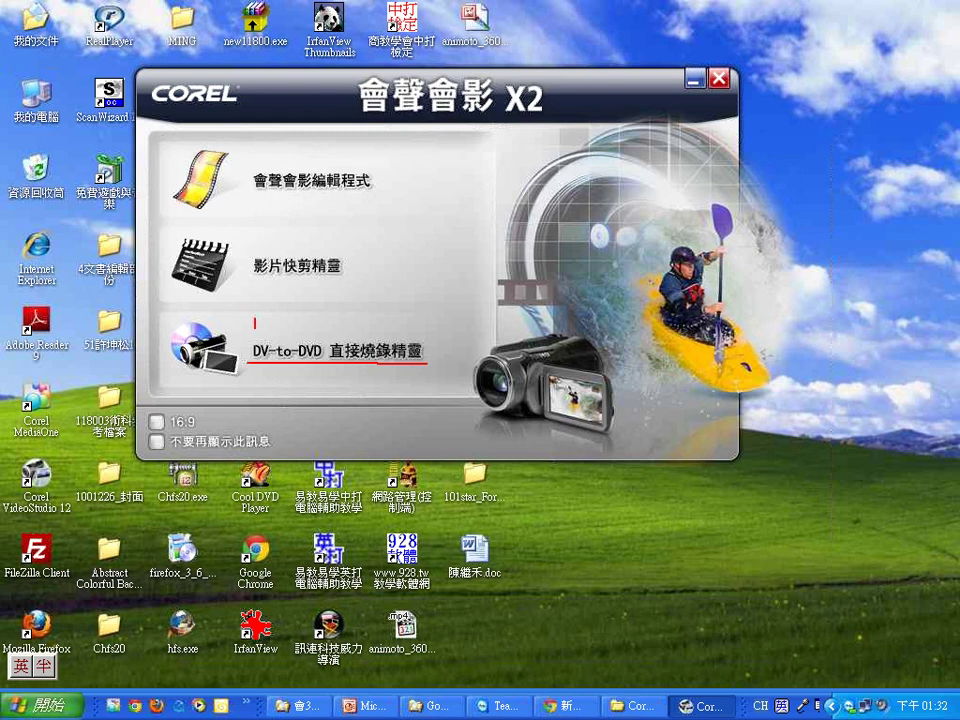
pyautogui.moveTo(255, 327); pyautogui.dragTo(281, 309)
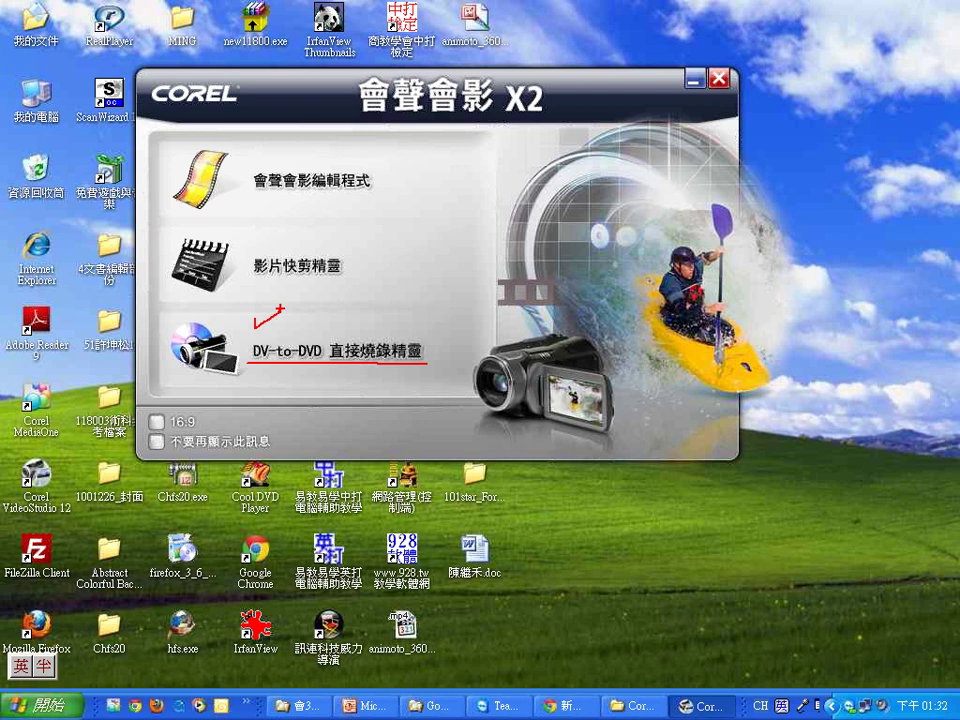
pyautogui.moveTo(324, 350)
pyautogui.mouseDown()
pyautogui.moveTo(368, 313)
pyautogui.moveTo(374, 371)
pyautogui.mouseUp()
pyautogui.moveTo(236, 151); pyautogui.dragTo(237, 176)
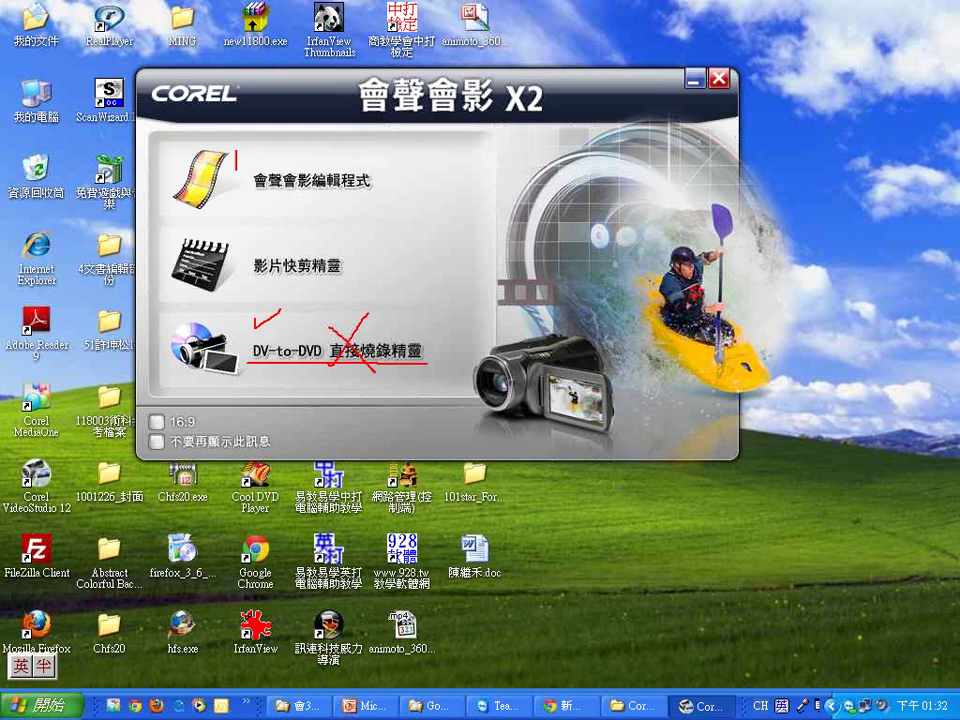
pyautogui.moveTo(236, 170); pyautogui.dragTo(236, 298)
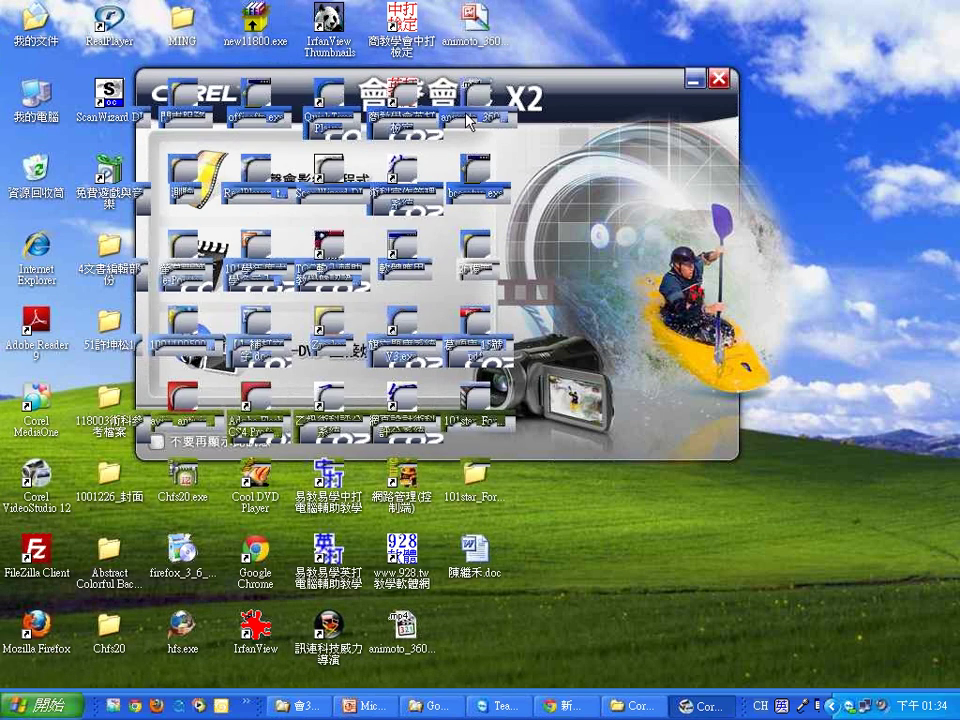
pyautogui.moveTo(613, 94); pyautogui.dragTo(686, 138)
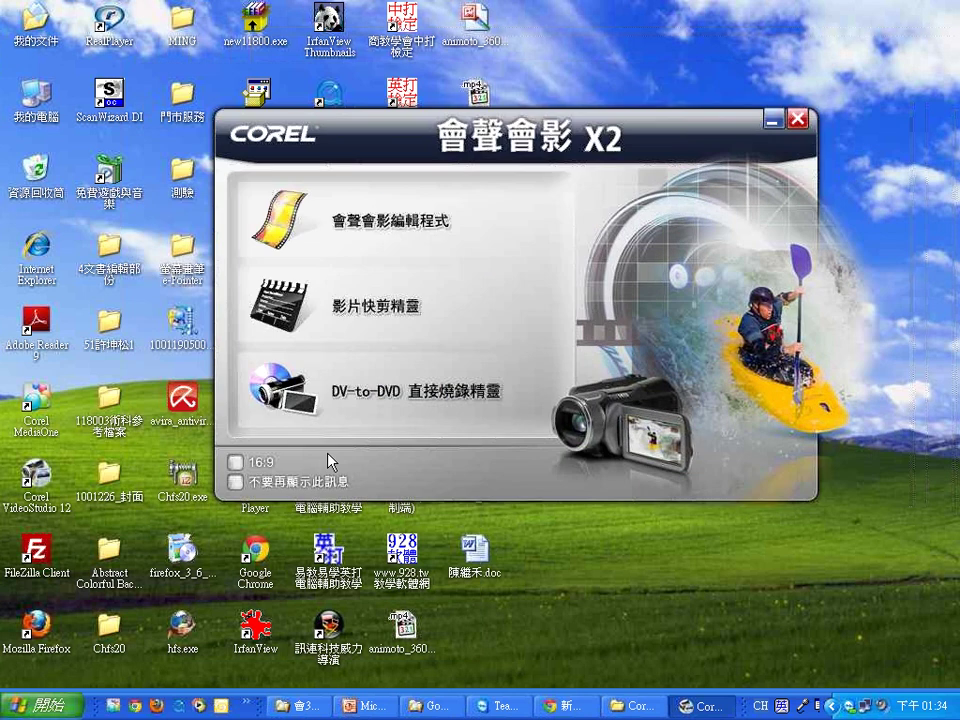
pyautogui.hotkey('ctrl', '2')
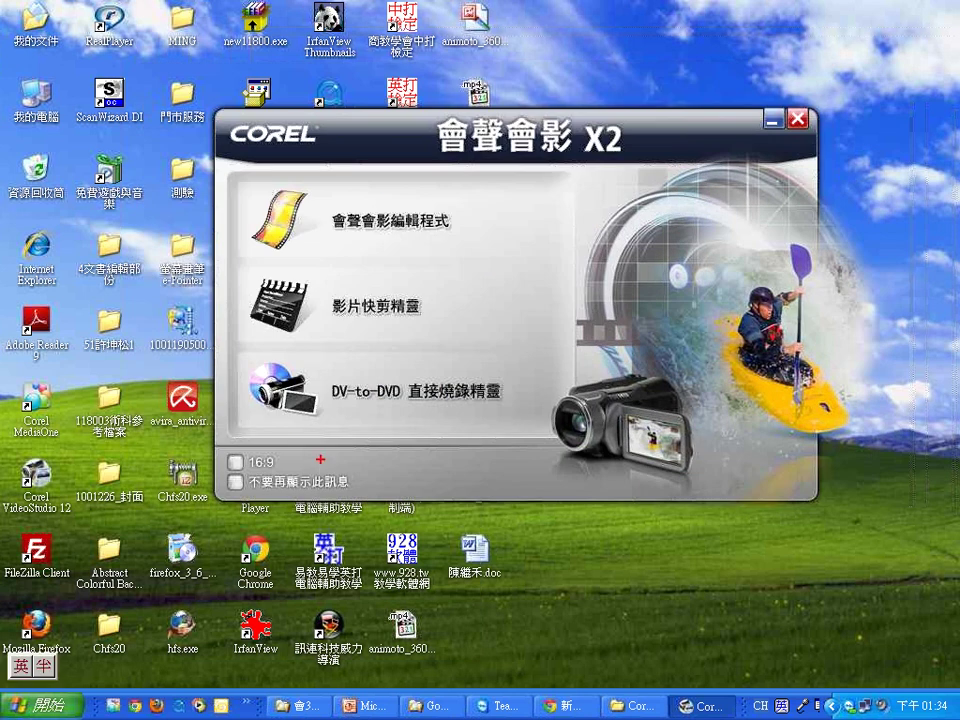
pyautogui.moveTo(217, 443); pyautogui.dragTo(250, 421)
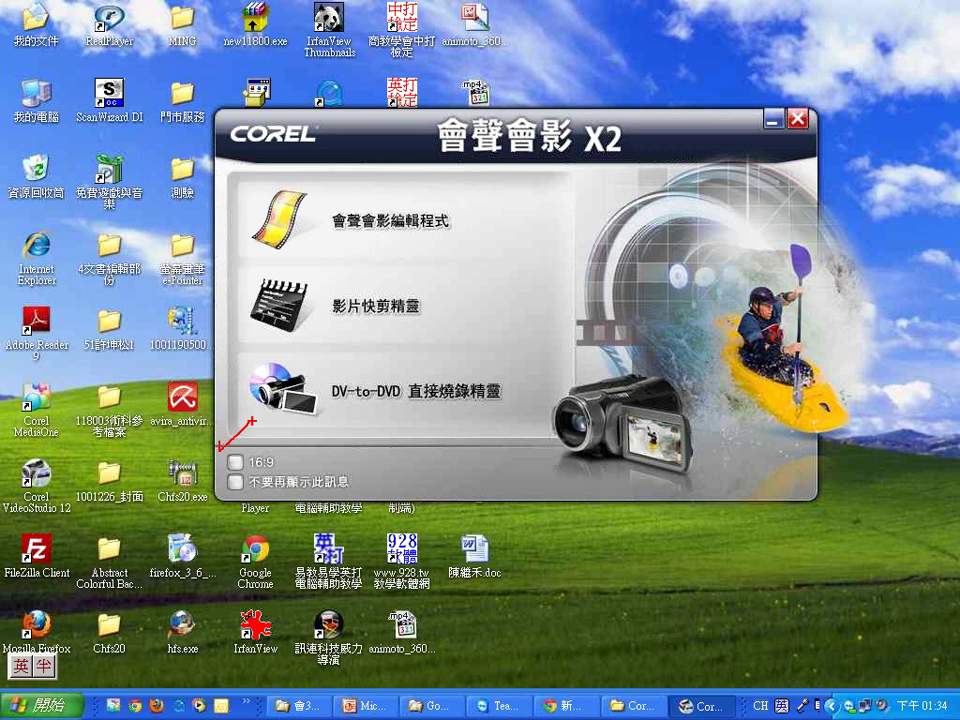
pyautogui.moveTo(219, 467); pyautogui.dragTo(298, 466)
pyautogui.moveTo(256, 437); pyautogui.dragTo(292, 407)
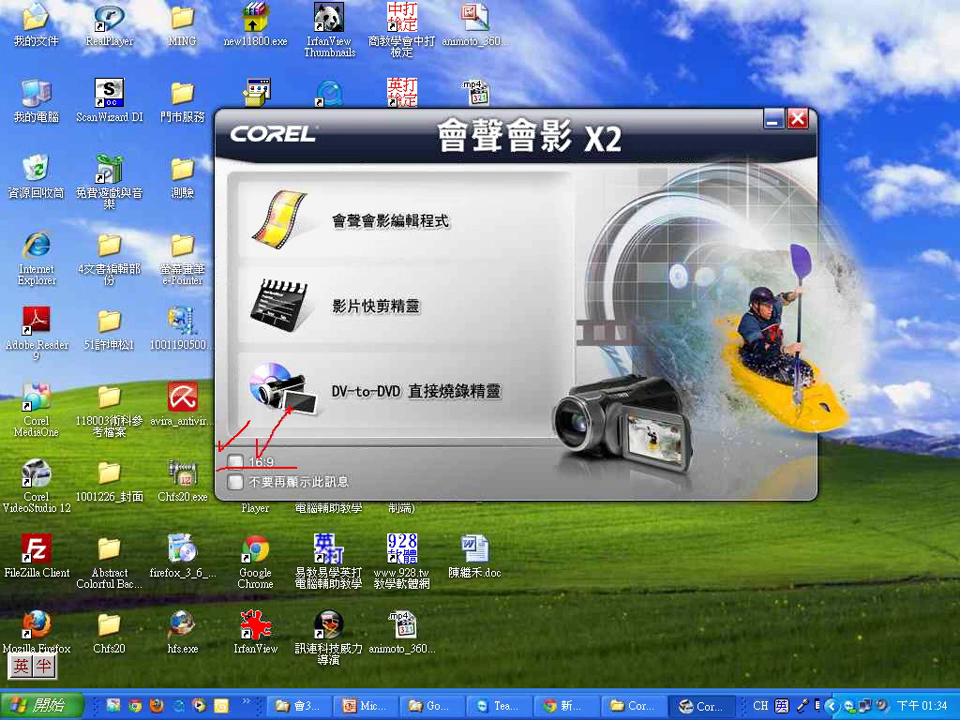
pyautogui.press('Escape')
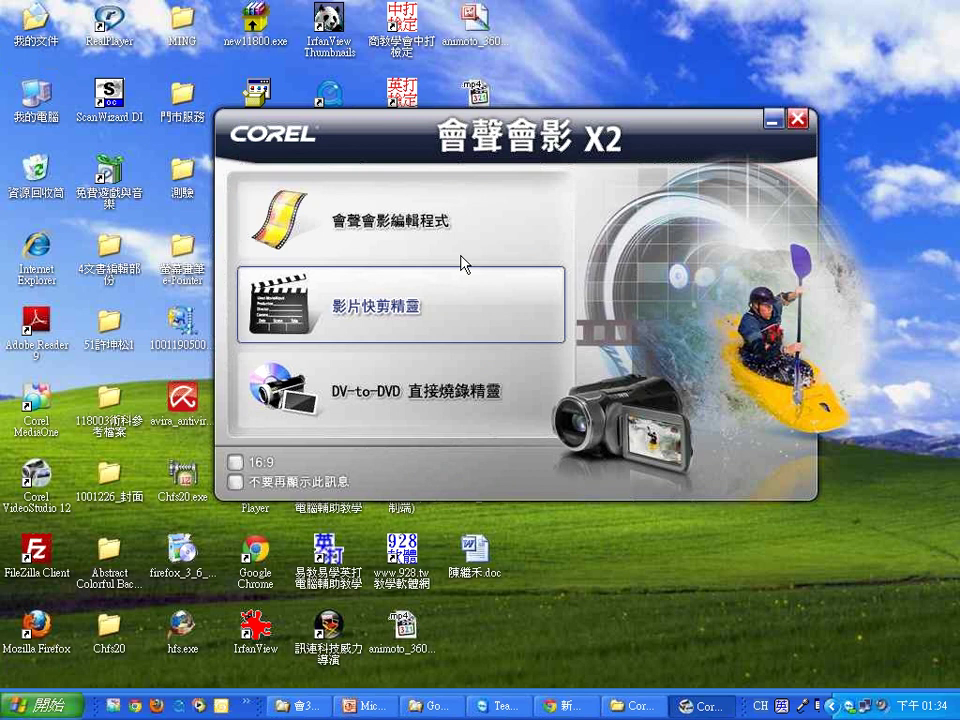
# - Launch the 影片快剪精靈 movie wizard and close the open Chrome window while it loads
pyautogui.click(415, 305)
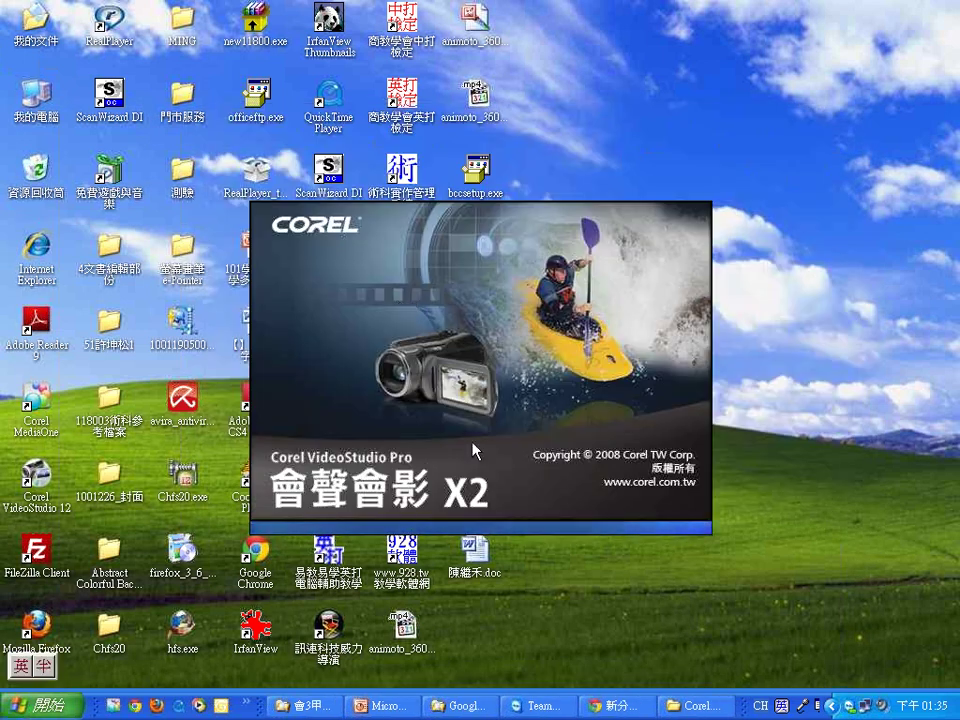
pyautogui.rightClick(606, 708)
pyautogui.press('c')
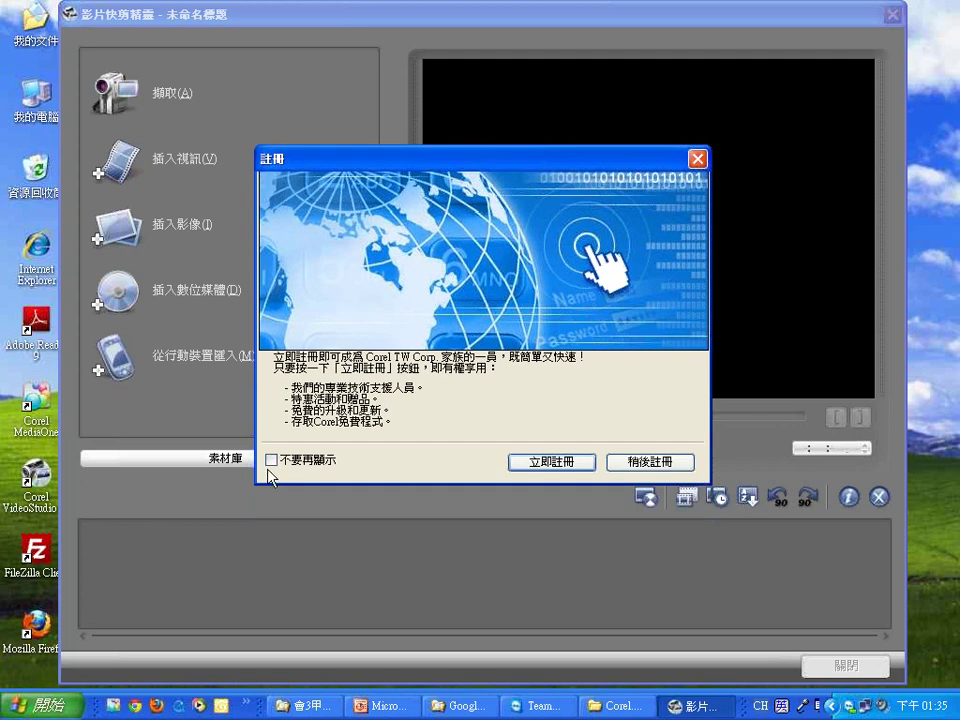
# - Postpone the product registration to reach the movie wizard
pyautogui.click(673, 462)
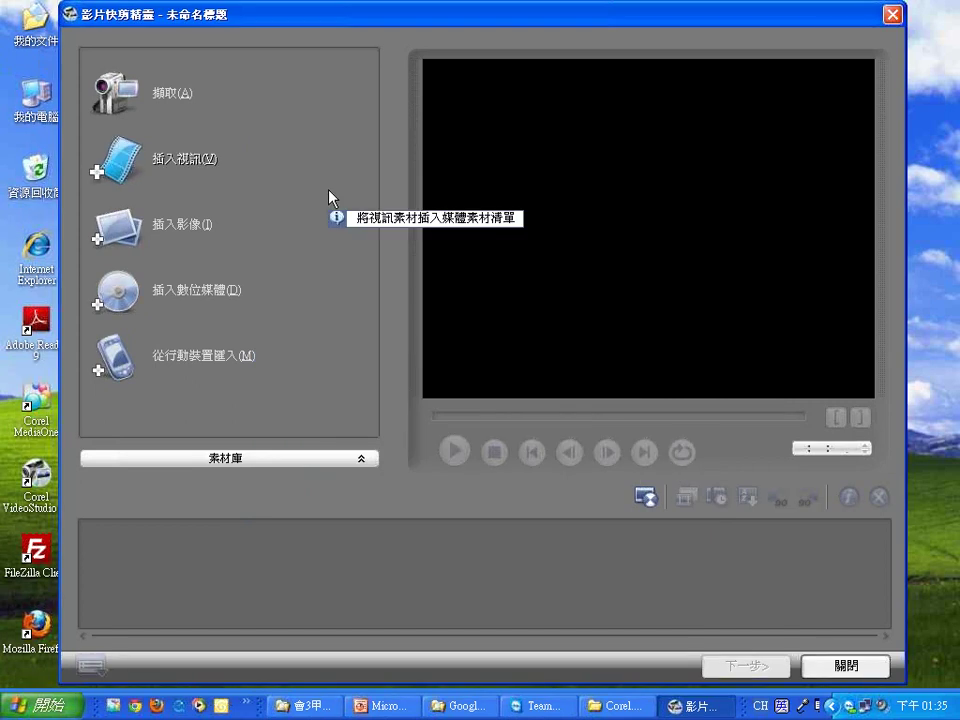
pyautogui.moveTo(80, 52); pyautogui.dragTo(74, 410)
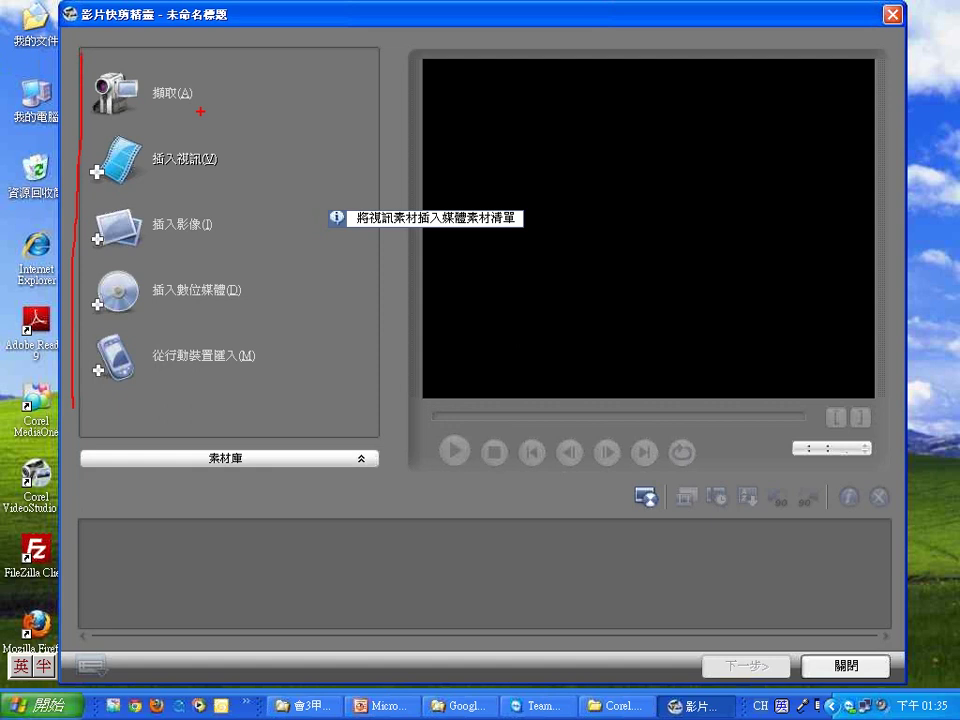
pyautogui.moveTo(228, 62); pyautogui.dragTo(280, 34)
pyautogui.moveTo(146, 115); pyautogui.dragTo(195, 108)
pyautogui.moveTo(142, 103)
pyautogui.mouseDown()
pyautogui.moveTo(212, 72)
pyautogui.moveTo(205, 108)
pyautogui.mouseUp()
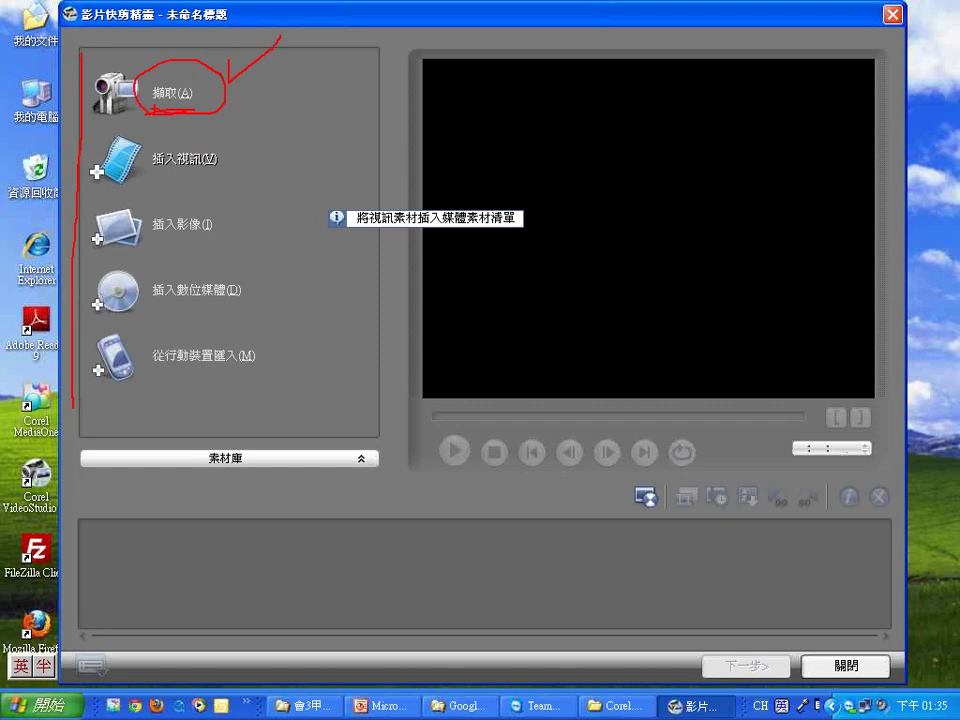
pyautogui.press('e')
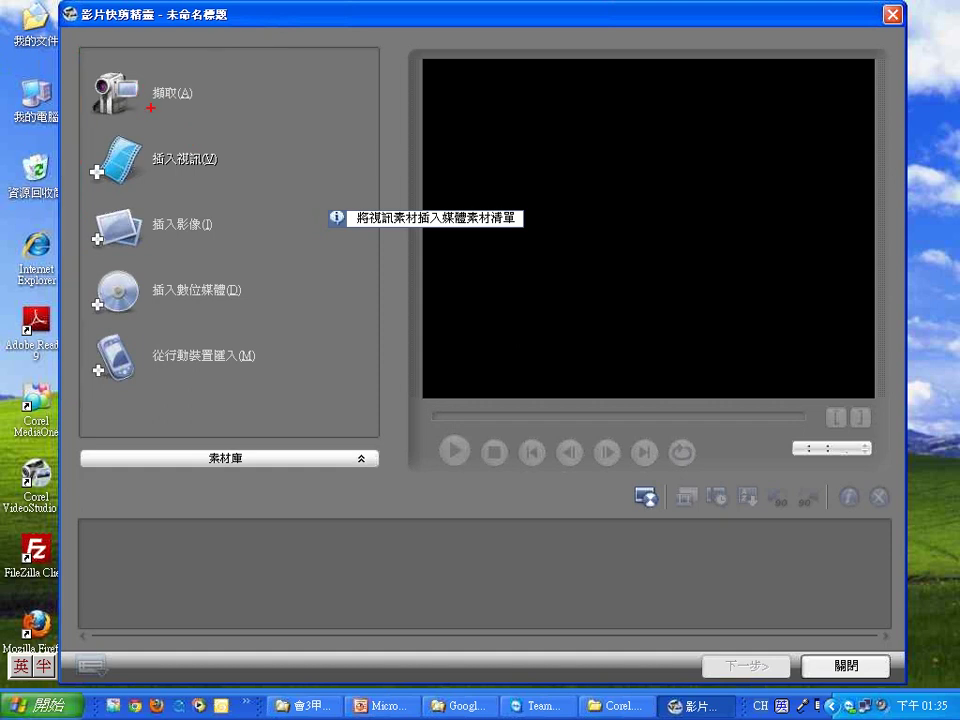
pyautogui.moveTo(97, 128)
pyautogui.mouseDown()
pyautogui.moveTo(97, 268)
pyautogui.moveTo(226, 262)
pyautogui.moveTo(235, 142)
pyautogui.moveTo(100, 130)
pyautogui.mouseUp()
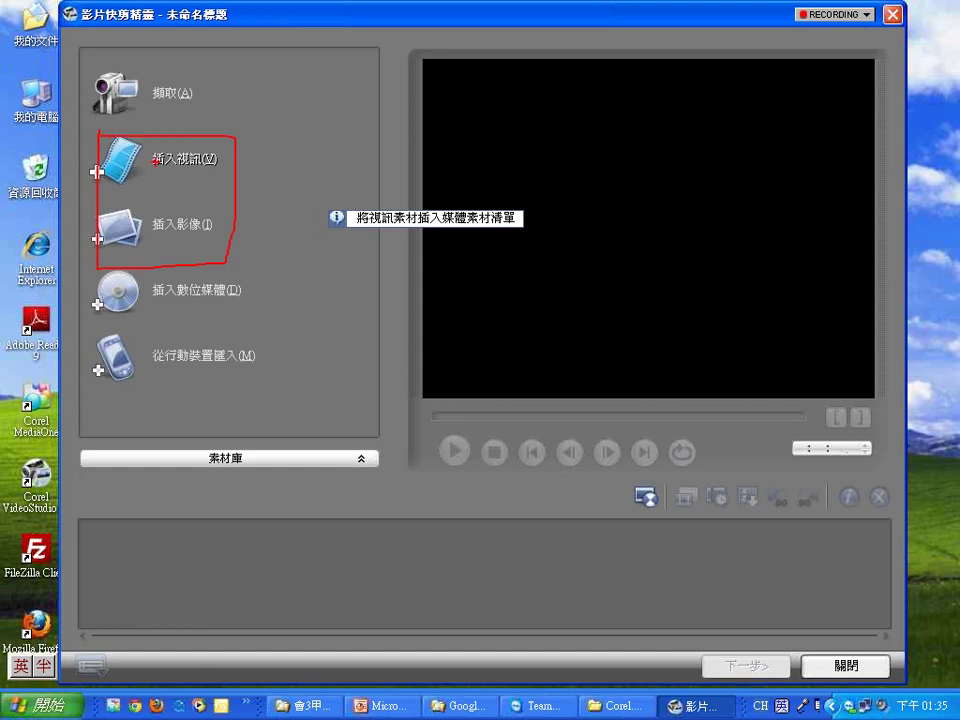
pyautogui.moveTo(152, 179); pyautogui.dragTo(227, 158)
pyautogui.moveTo(155, 240); pyautogui.dragTo(210, 239)
pyautogui.moveTo(78, 146); pyautogui.dragTo(80, 205)
pyautogui.moveTo(100, 122); pyautogui.dragTo(128, 195)
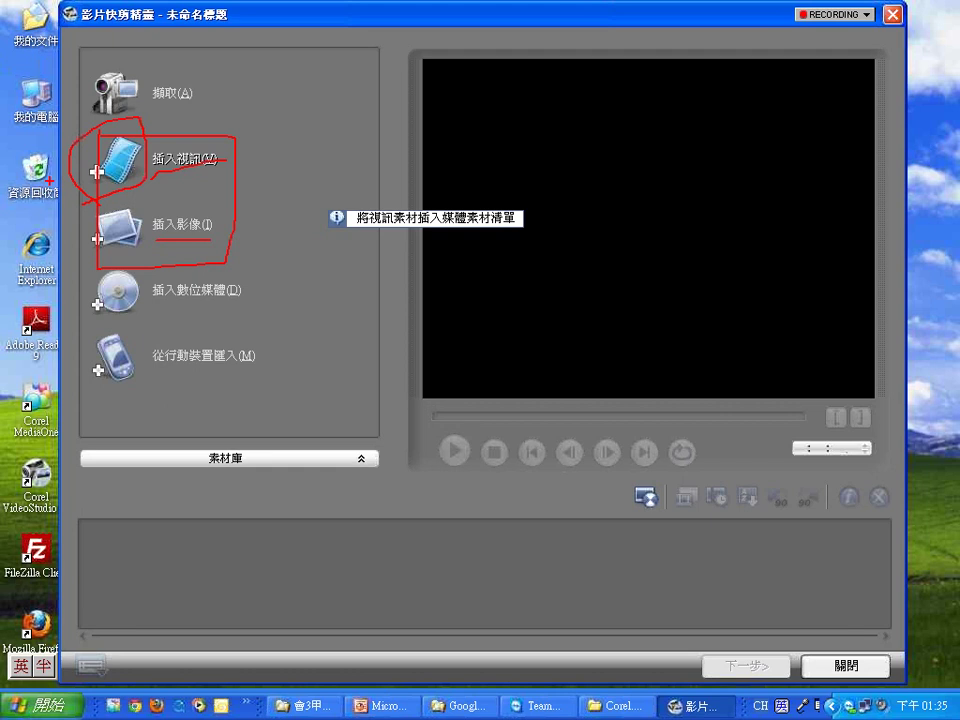
pyautogui.press('e')
pyautogui.moveTo(215, 226); pyautogui.dragTo(270, 211)
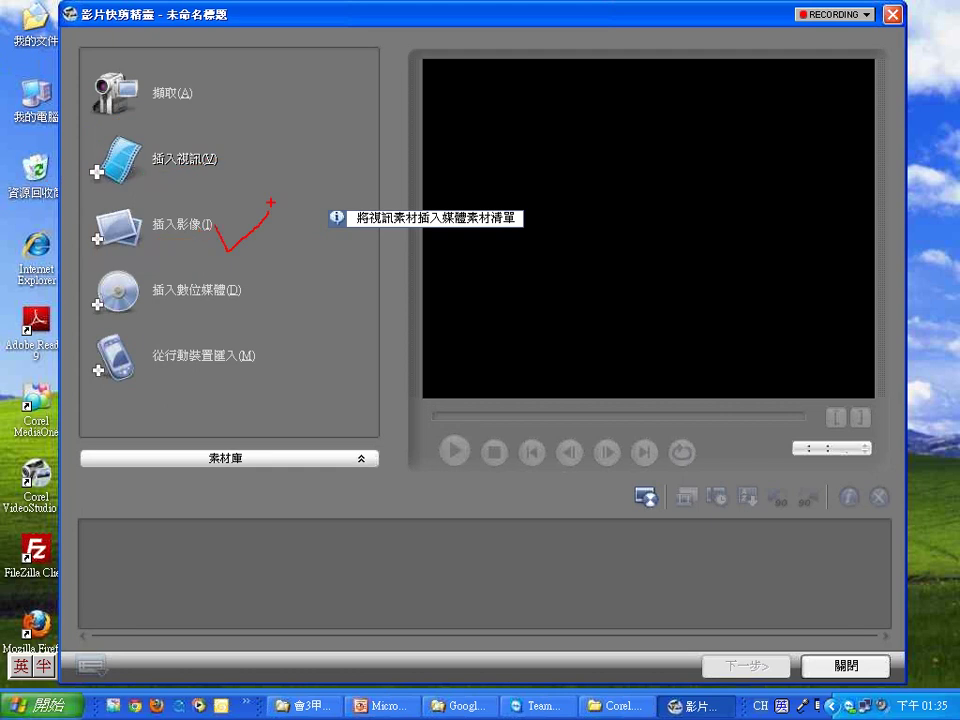
pyautogui.moveTo(237, 141)
pyautogui.mouseDown()
pyautogui.moveTo(244, 172)
pyautogui.moveTo(324, 98)
pyautogui.mouseUp()
pyautogui.press('e')
pyautogui.moveTo(96, 307); pyautogui.dragTo(268, 307)
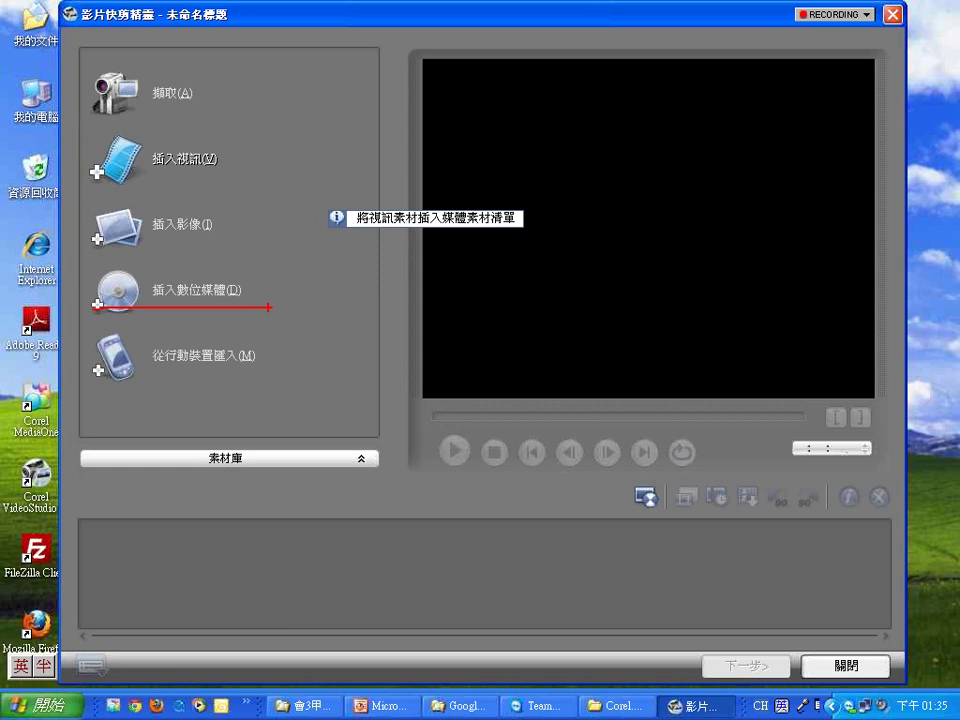
pyautogui.moveTo(121, 318)
pyautogui.mouseDown()
pyautogui.moveTo(92, 273)
pyautogui.moveTo(168, 252)
pyautogui.moveTo(259, 255)
pyautogui.moveTo(270, 266)
pyautogui.moveTo(264, 308)
pyautogui.moveTo(288, 238)
pyautogui.mouseUp()
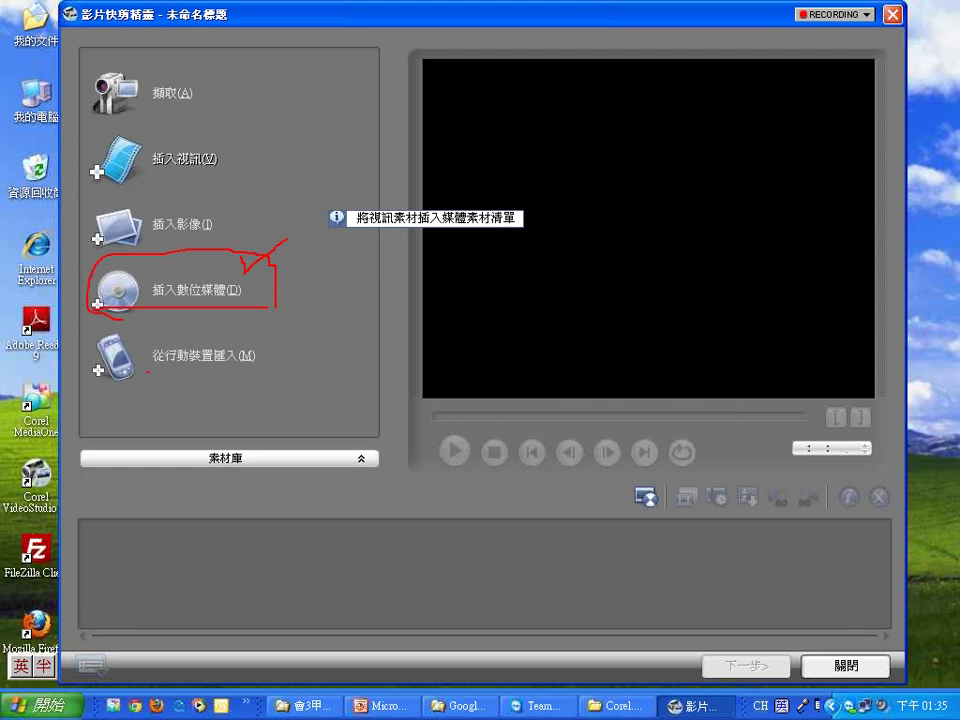
pyautogui.moveTo(148, 372); pyautogui.dragTo(309, 380)
pyautogui.moveTo(284, 346); pyautogui.dragTo(347, 326)
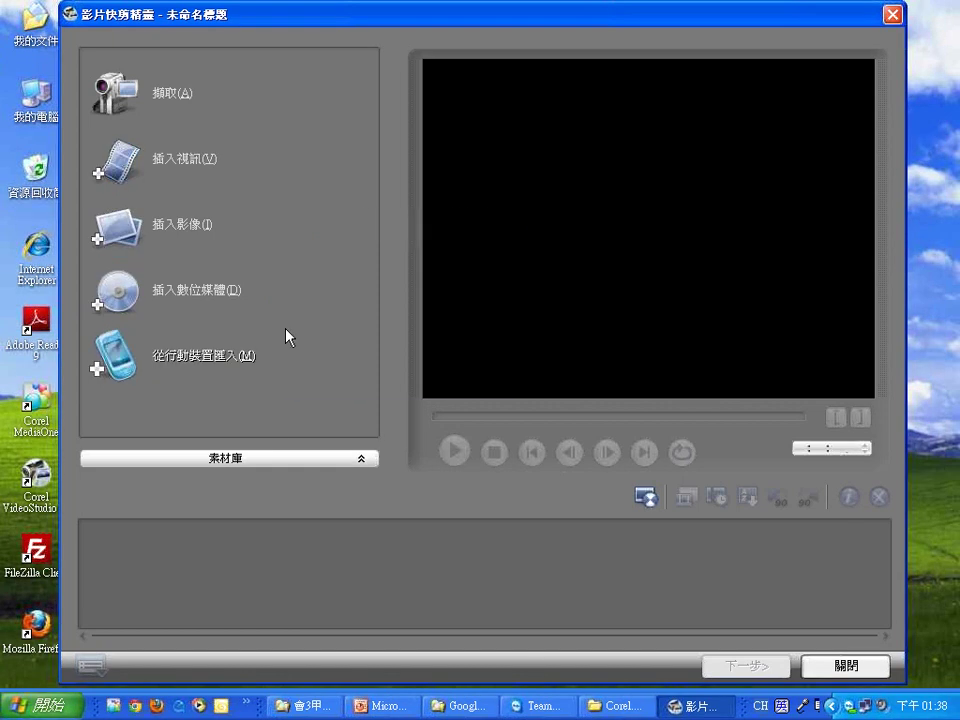
# - Expand the 素材庫 media library and look through its 影像 clips before returning to the 視訊 category
pyautogui.click(268, 466)
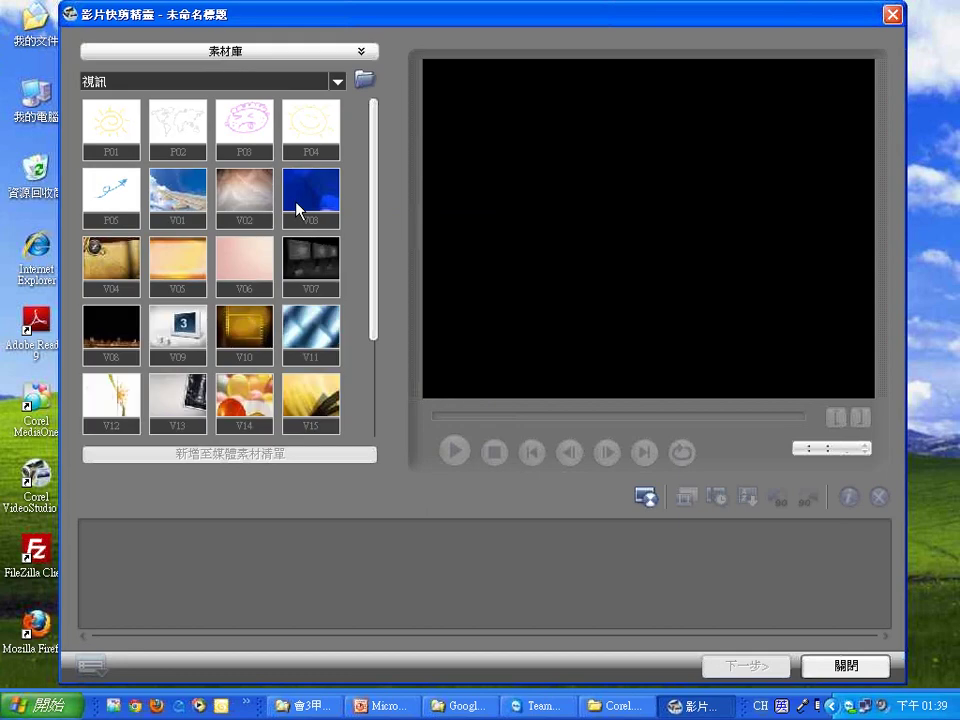
pyautogui.click(336, 83)
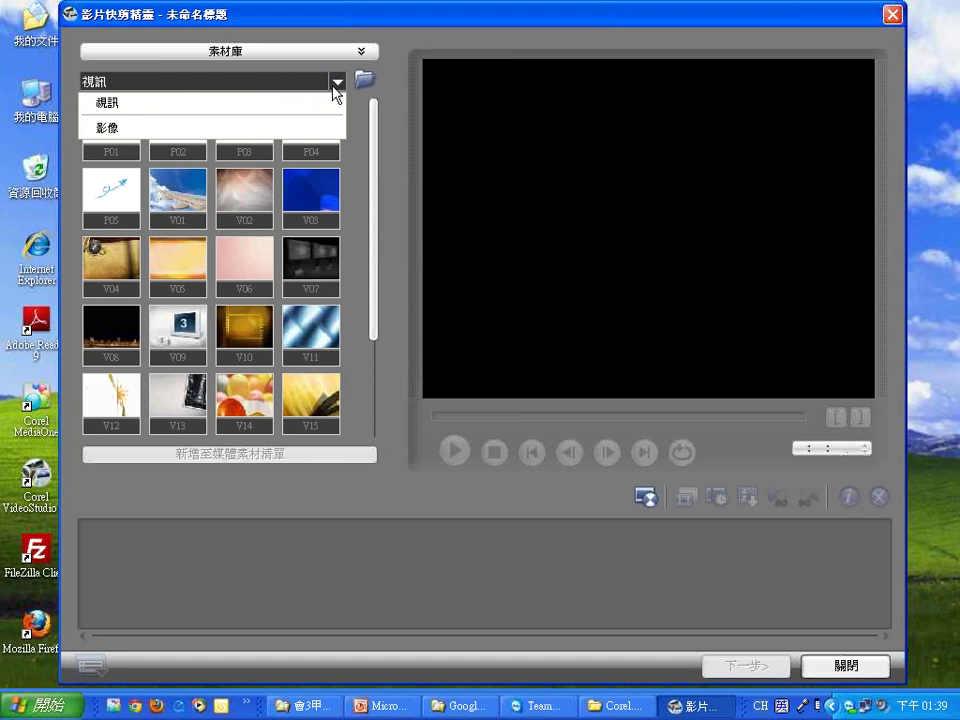
pyautogui.click(274, 128)
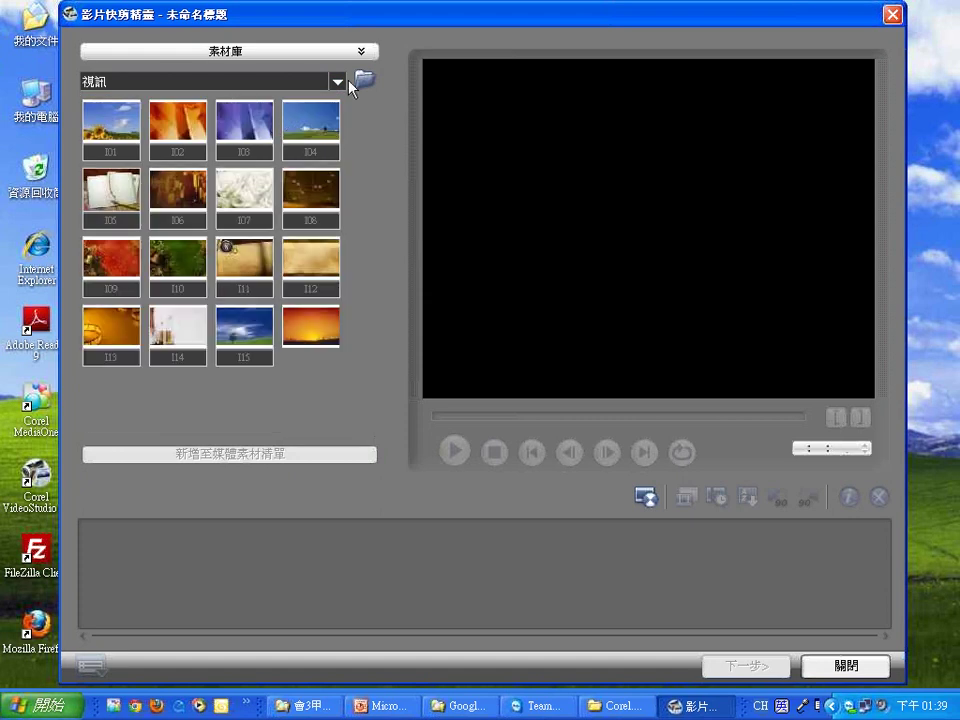
pyautogui.click(336, 83)
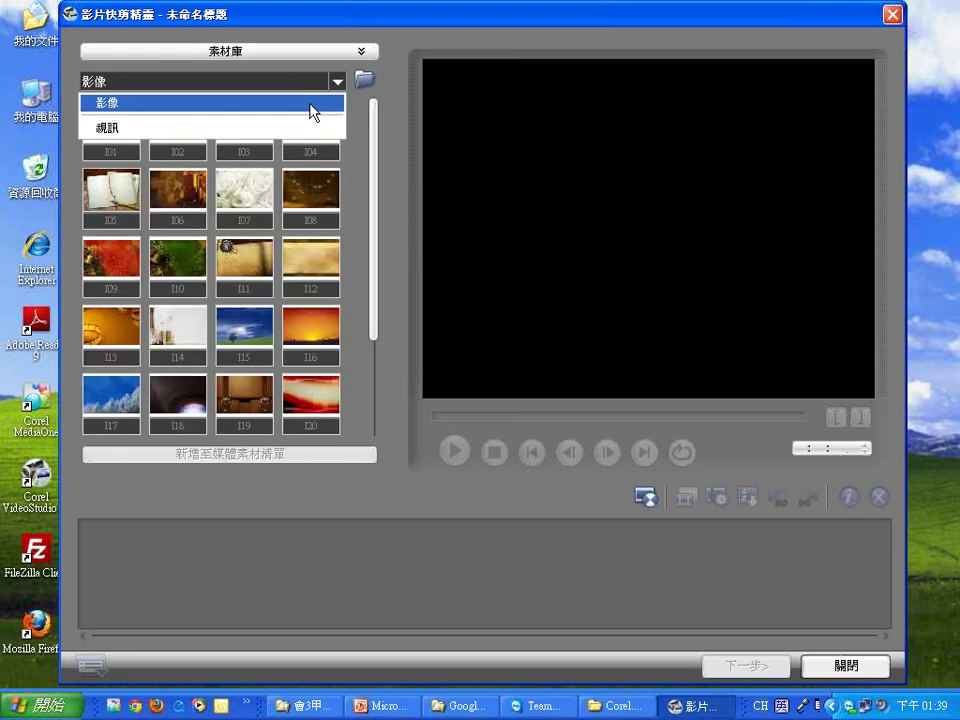
pyautogui.click(311, 128)
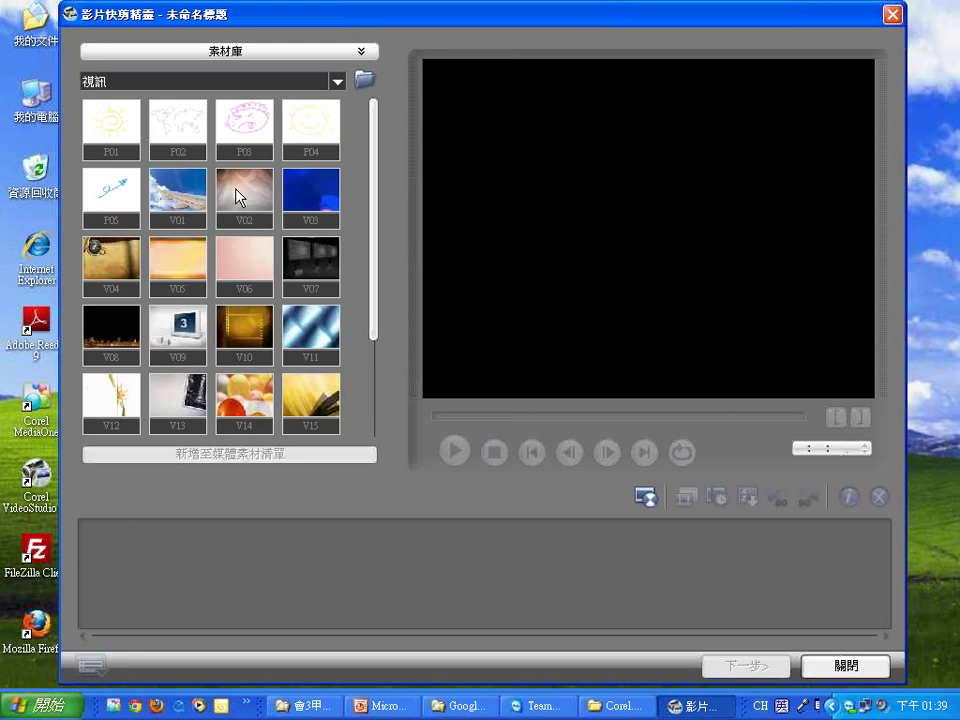
# - Play a preview of library video V02 and collapse the media library
pyautogui.click(238, 197)
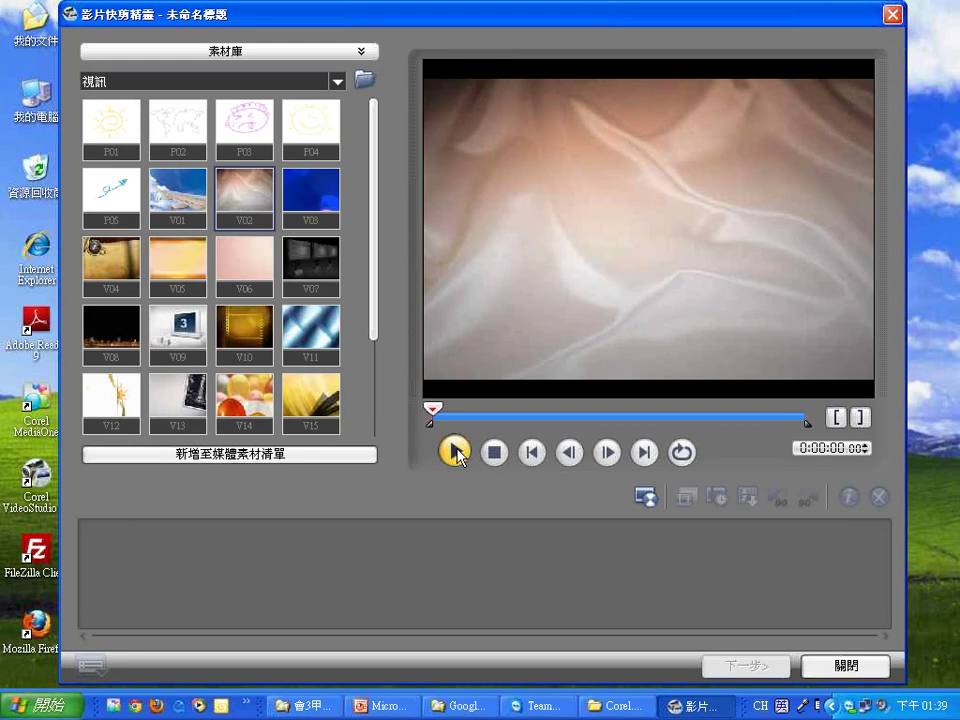
pyautogui.click(455, 453)
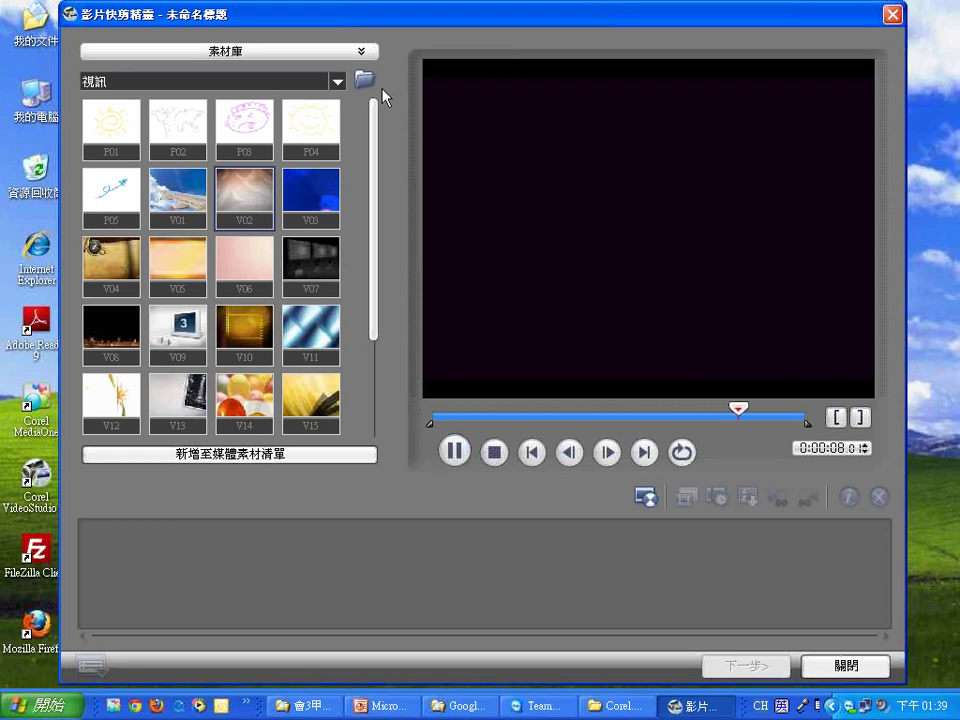
pyautogui.click(366, 51)
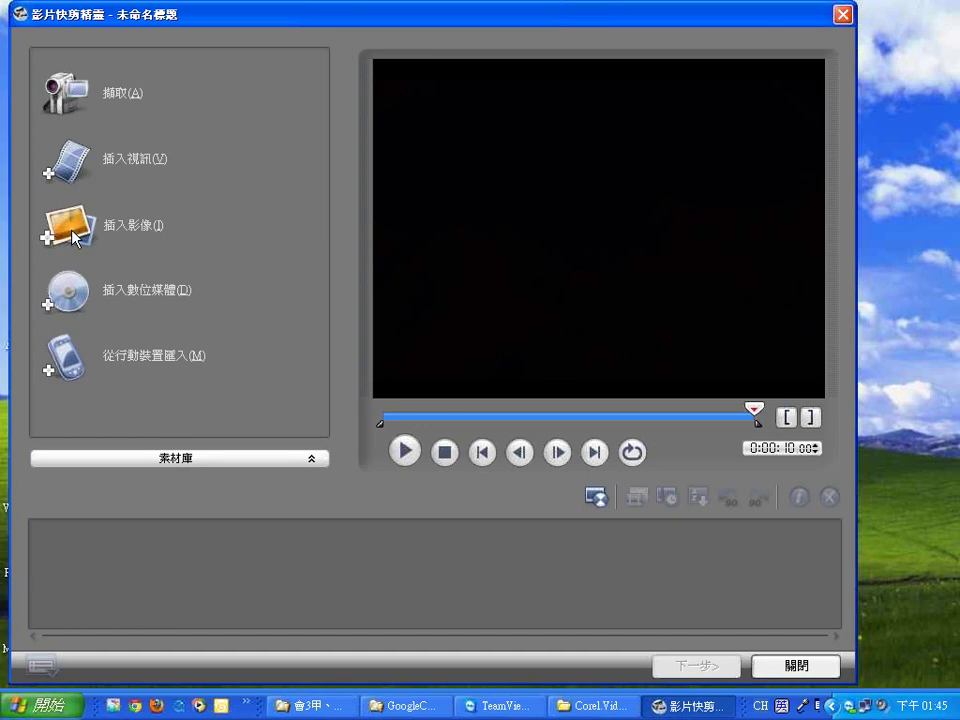
# - Start inserting images and look through the PhotoCap練習圖檔 folder inside 會3甲、乙：PhotoCap、PhotoImpact影像處理 on drive D
pyautogui.click(75, 235)
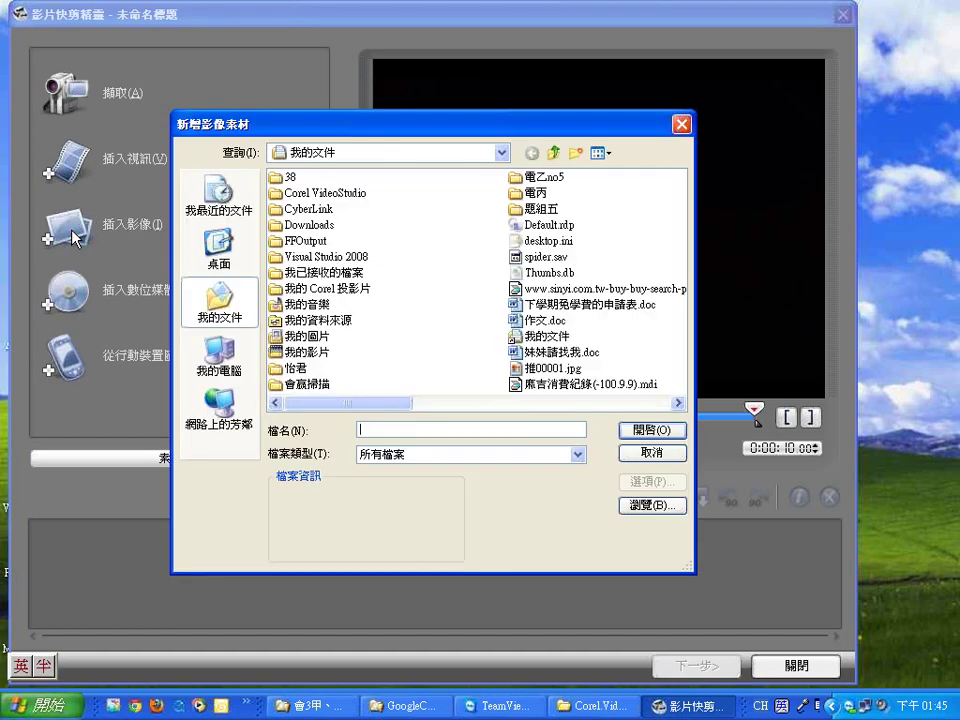
pyautogui.click(237, 356)
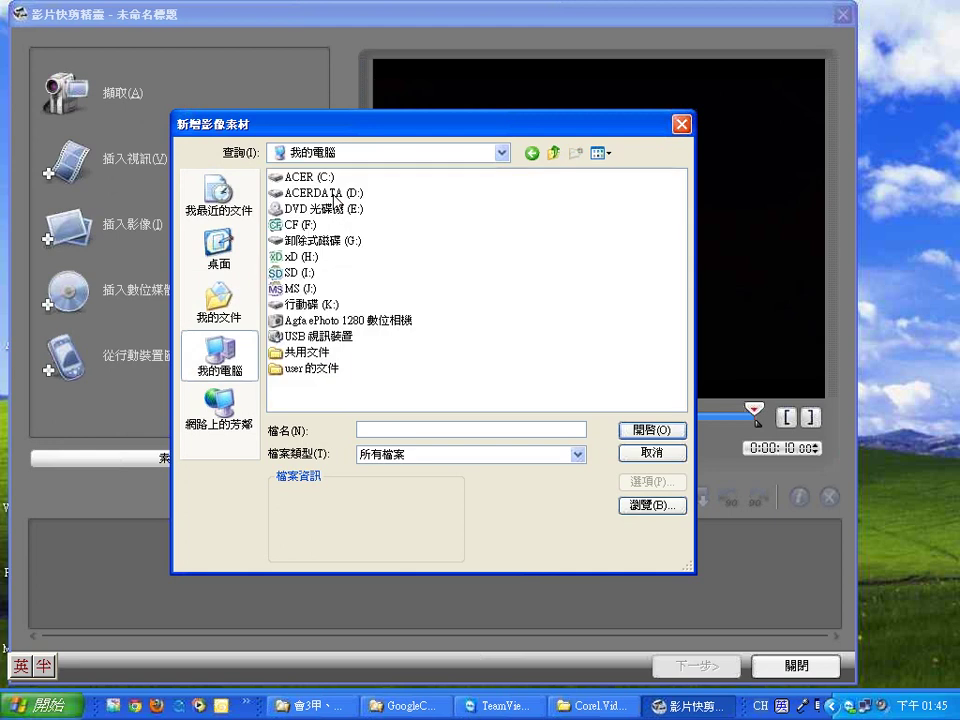
pyautogui.doubleClick(333, 194)
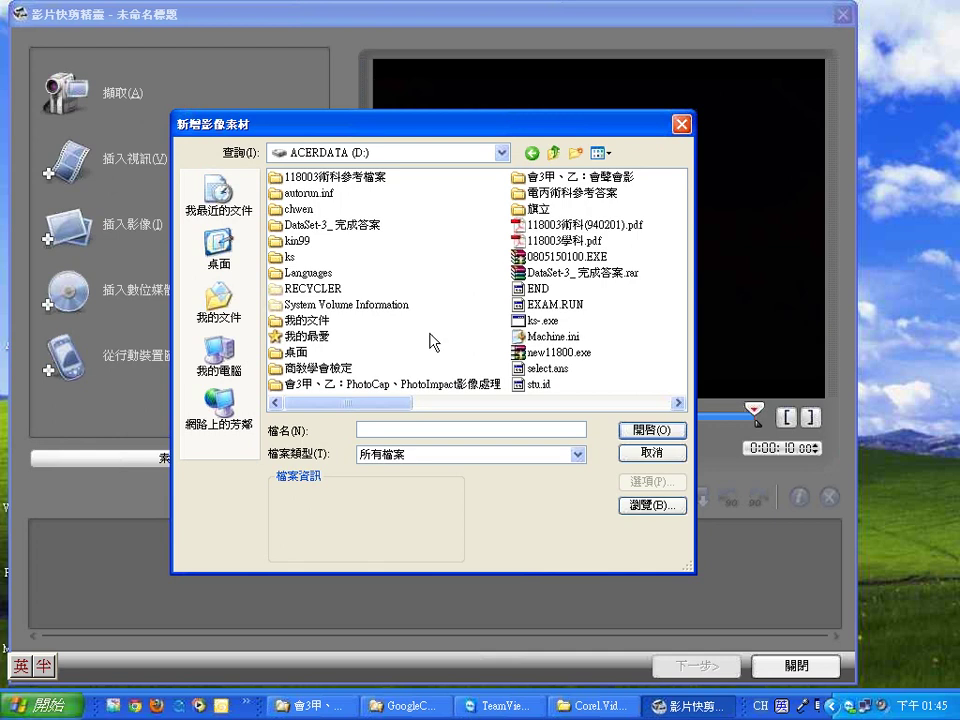
pyautogui.click(296, 387)
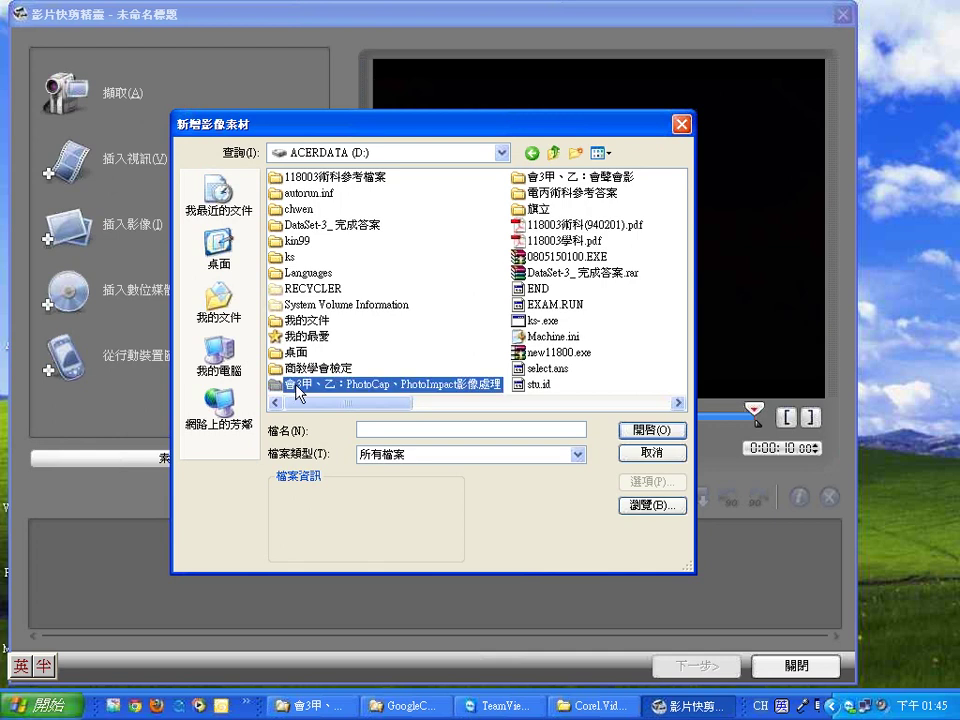
pyautogui.doubleClick(296, 387)
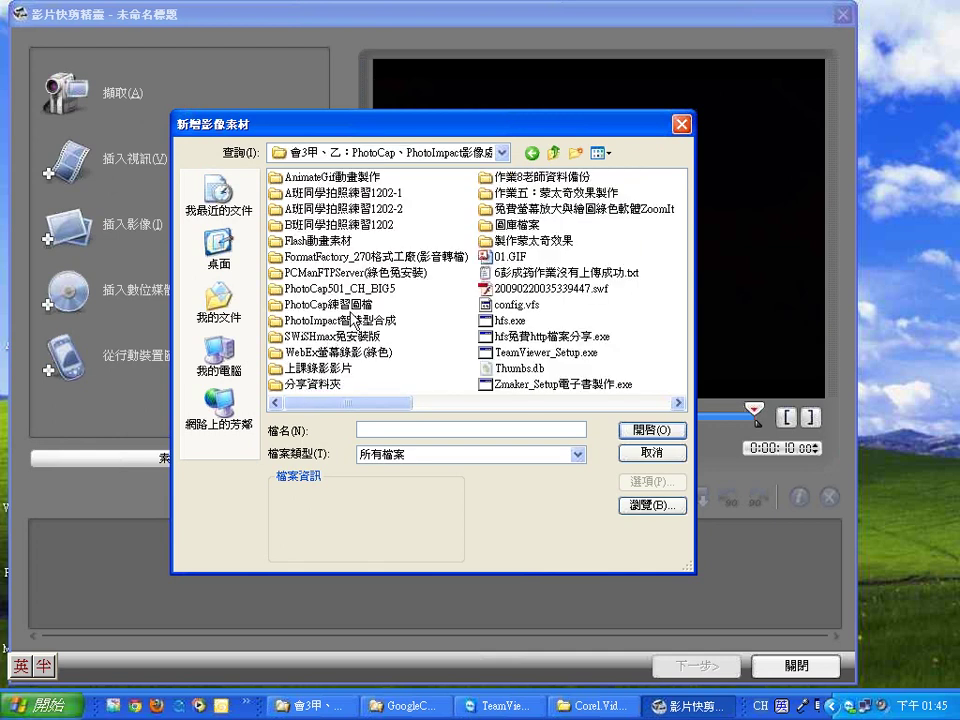
pyautogui.doubleClick(352, 313)
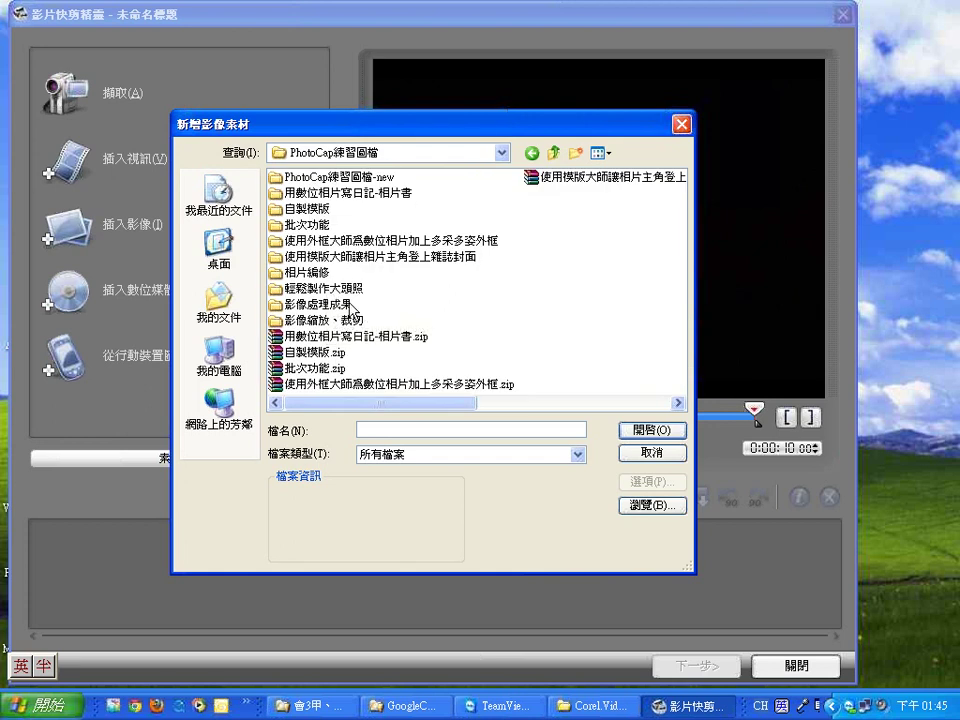
pyautogui.click(320, 305)
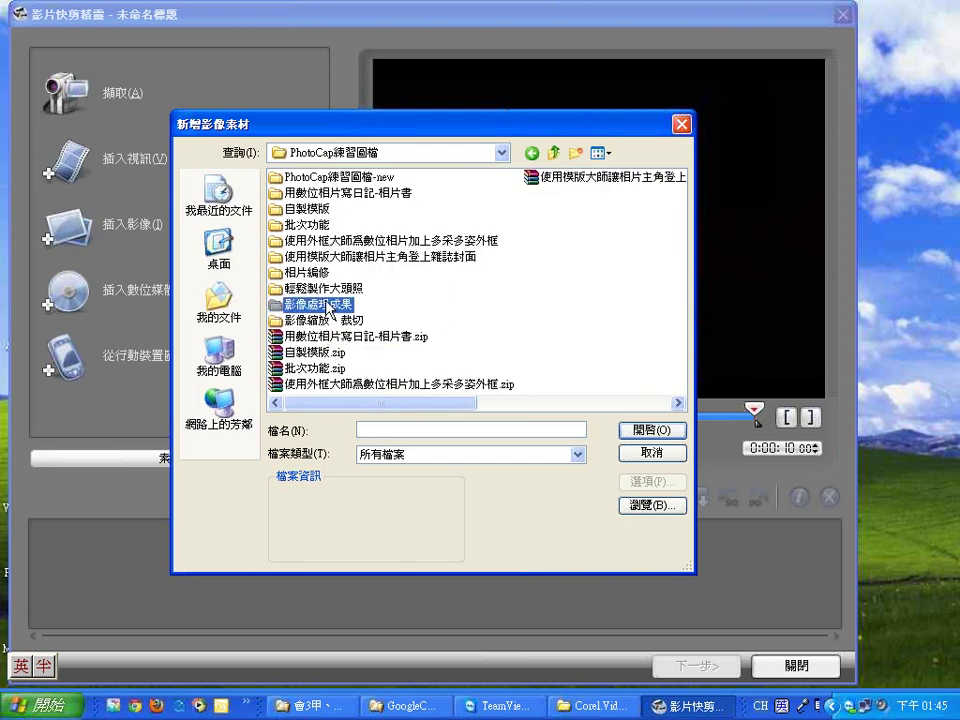
# - Browse to the 影像素材 folder on drive K, inside 行動碟120GB-1, 教學資料 and 會聲會影
pyautogui.click(221, 357)
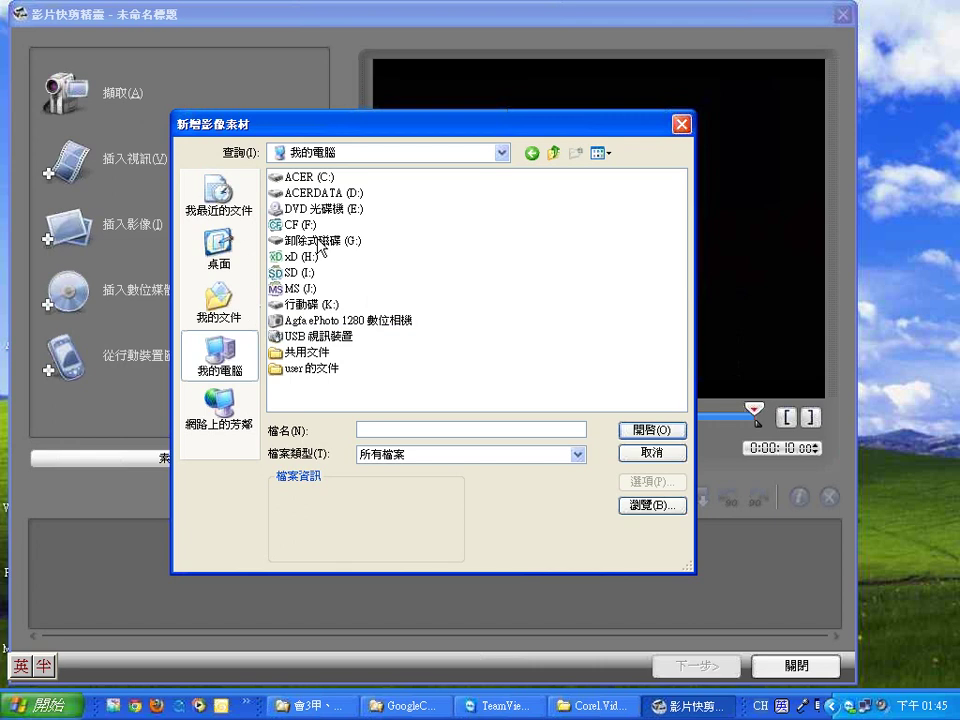
pyautogui.click(316, 305)
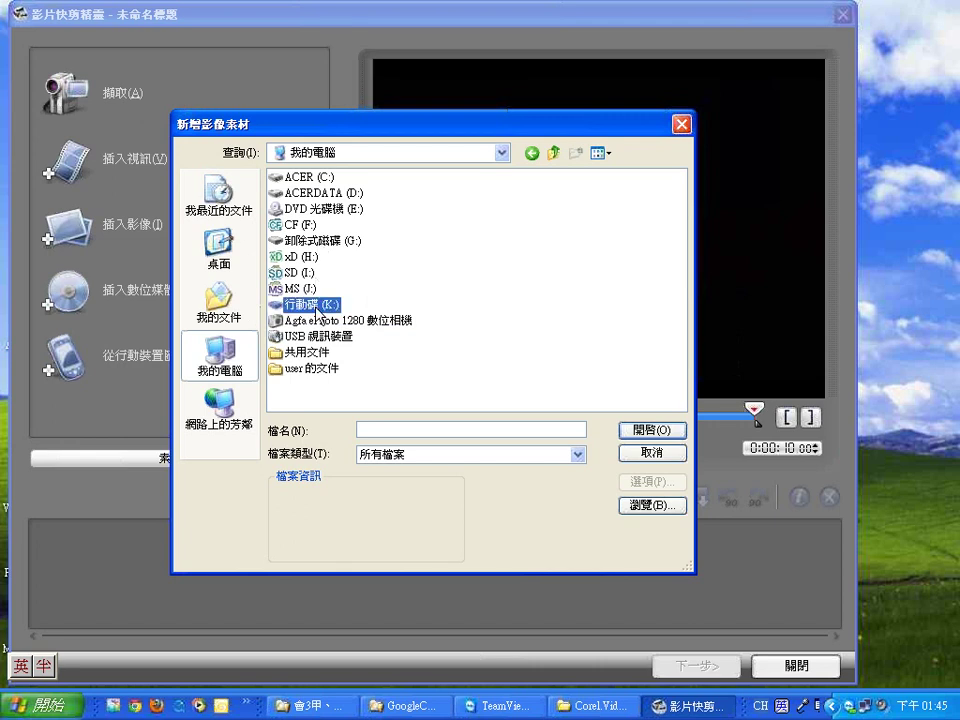
pyautogui.doubleClick(316, 305)
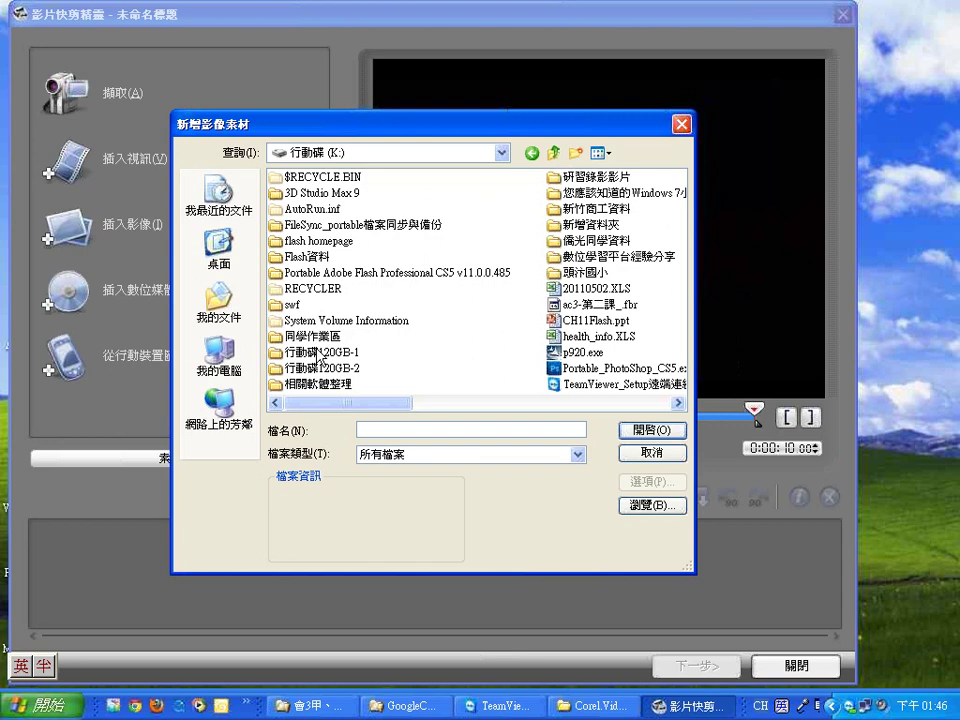
pyautogui.doubleClick(316, 365)
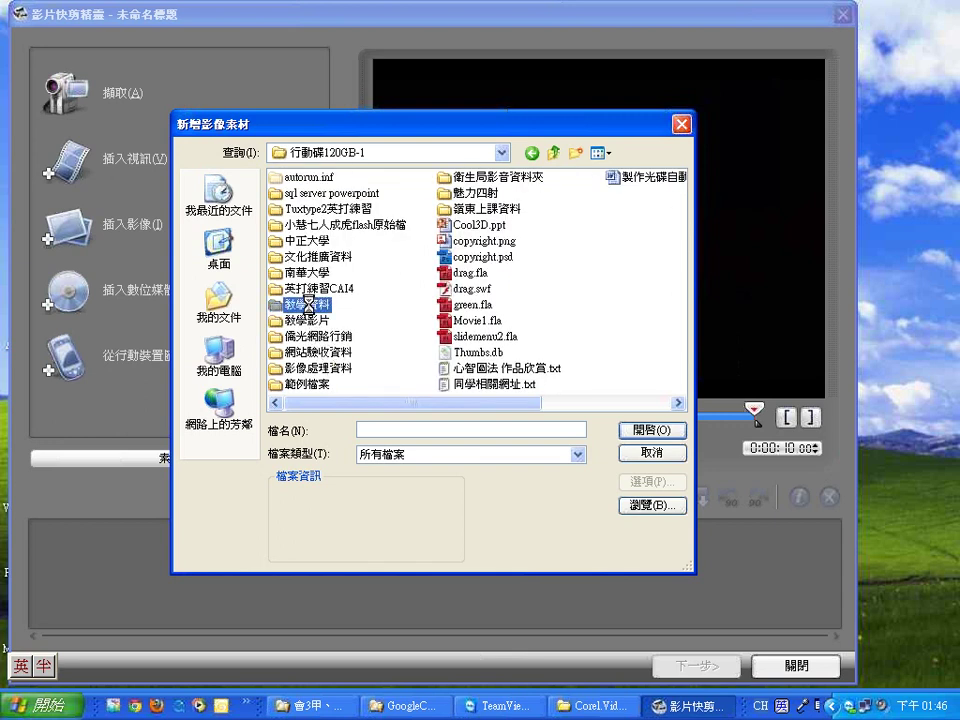
pyautogui.doubleClick(305, 304)
pyautogui.click(484, 403)
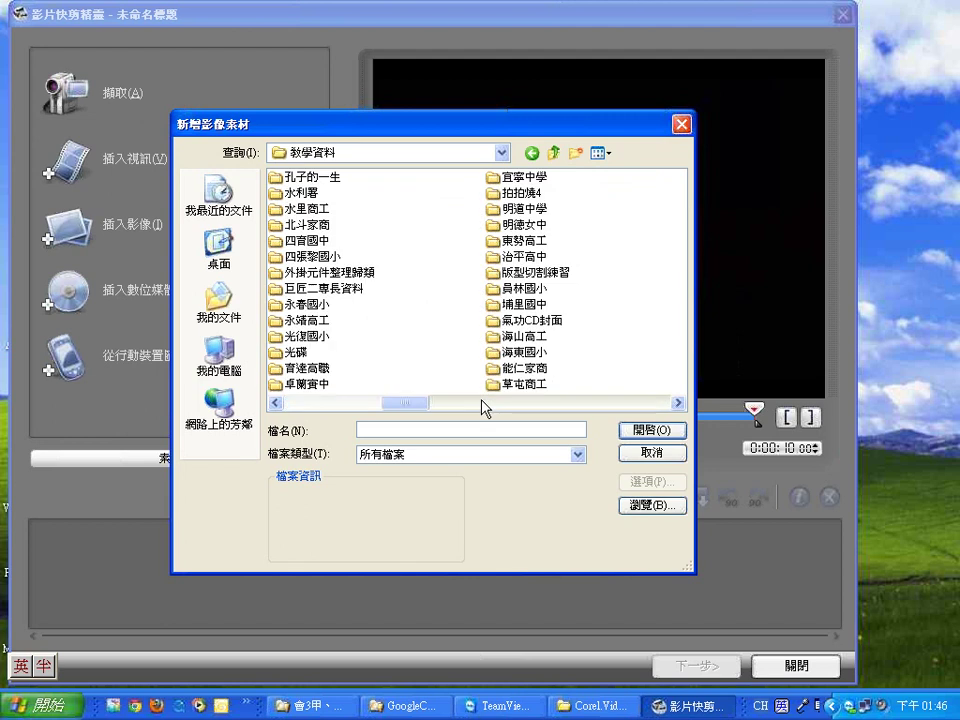
pyautogui.click(484, 403)
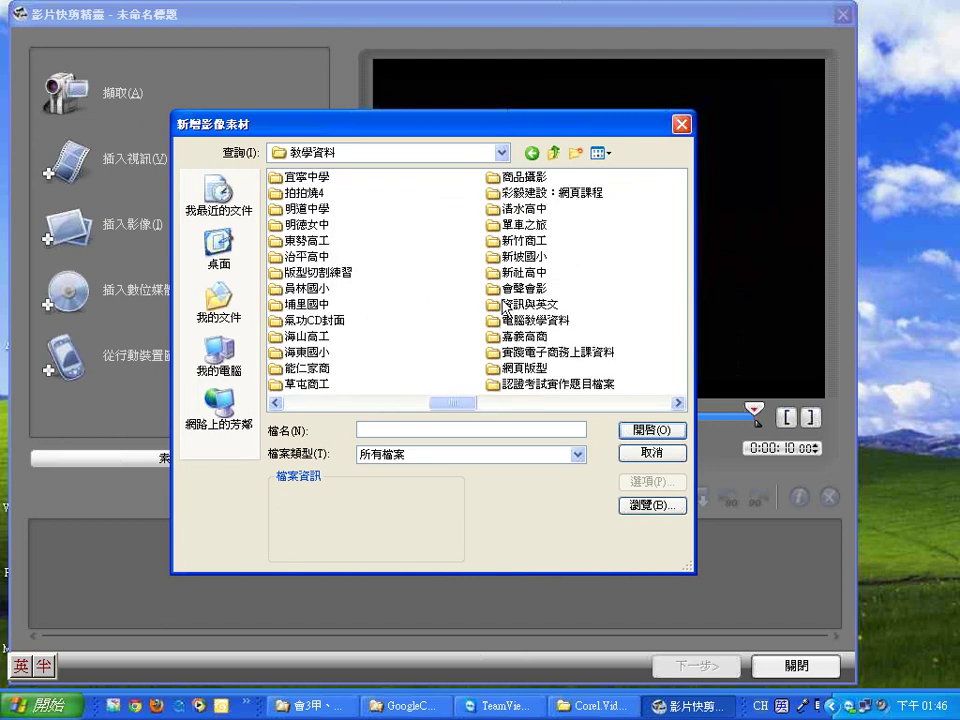
pyautogui.doubleClick(490, 304)
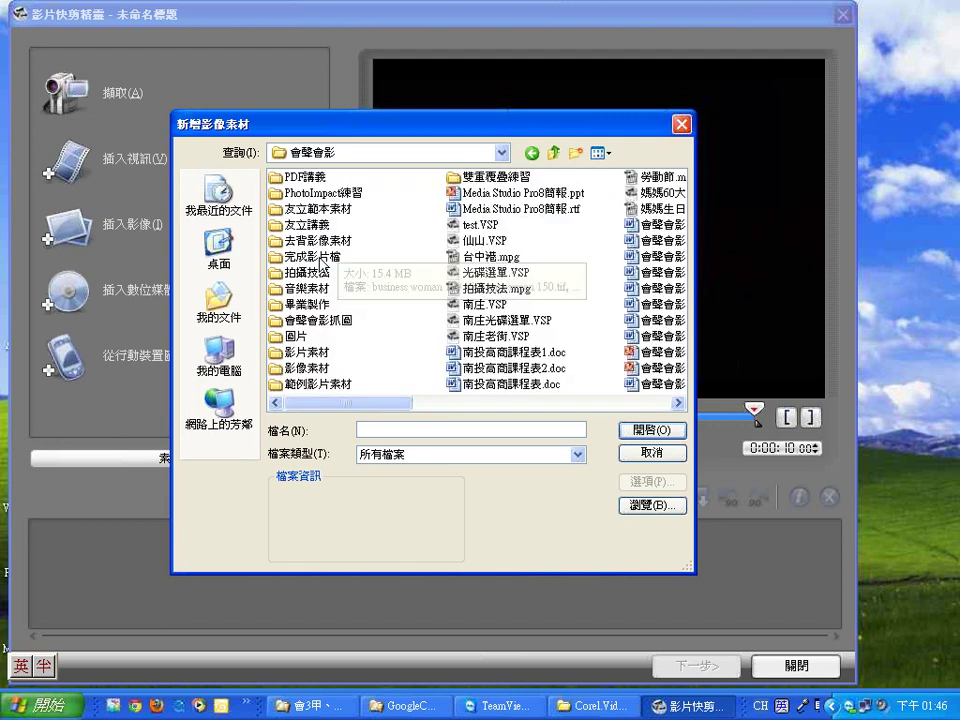
pyautogui.doubleClick(312, 368)
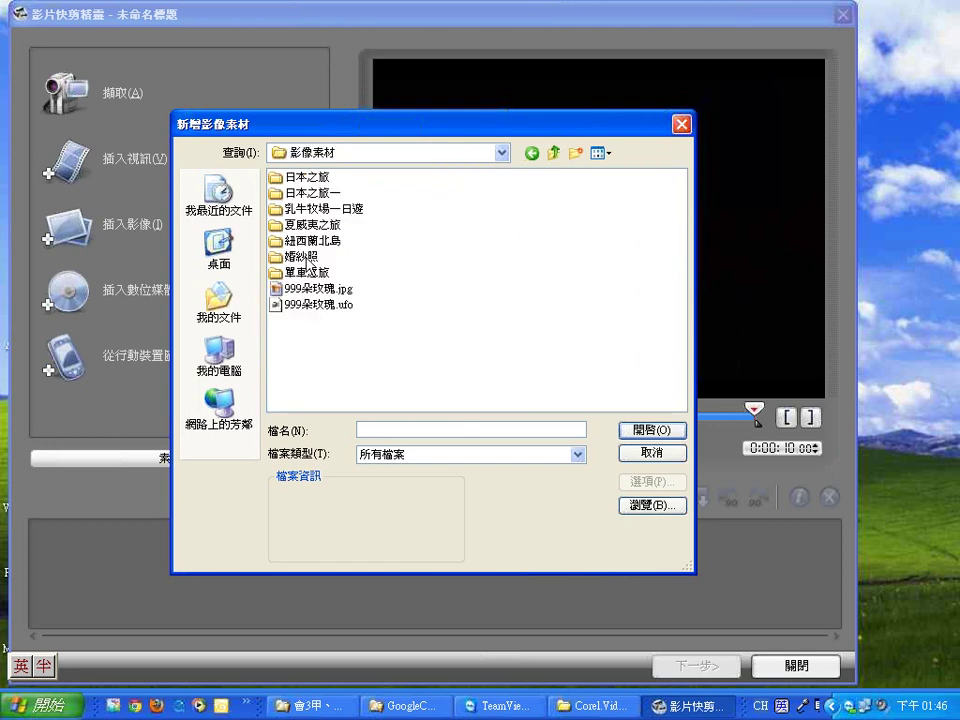
# - Insert the wedding photos from the 婚紗照 folder into the media clip list
pyautogui.doubleClick(302, 256)
pyautogui.moveTo(385, 360); pyautogui.dragTo(272, 190)
pyautogui.click(654, 431)
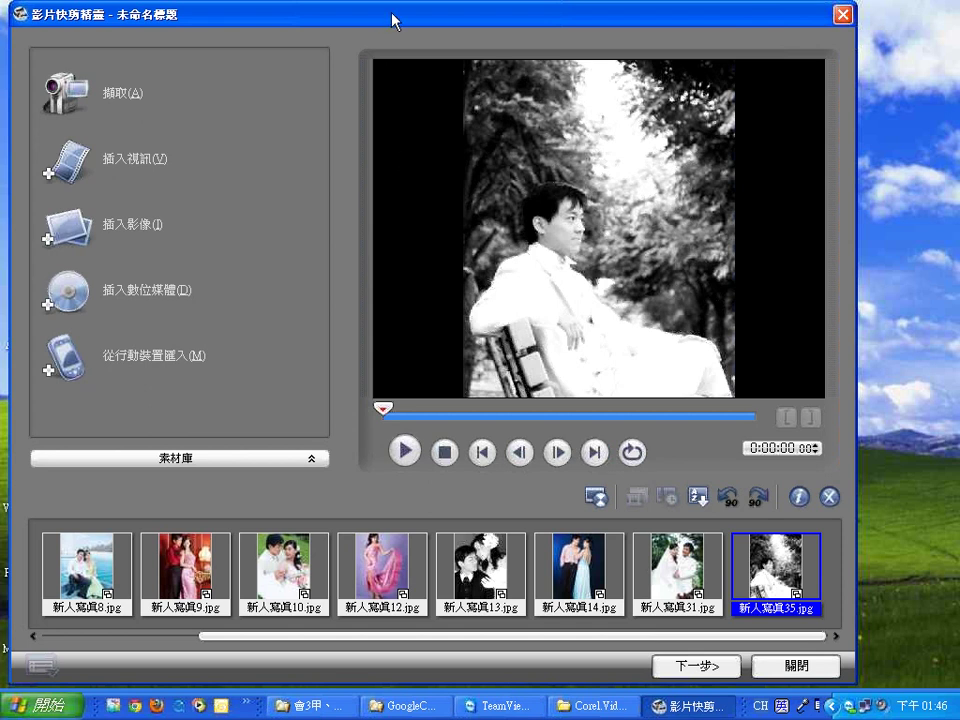
# - Reposition the wizard window slightly and preview 新人寫真8.jpg from the media clip list
pyautogui.moveTo(392, 17); pyautogui.dragTo(404, 17)
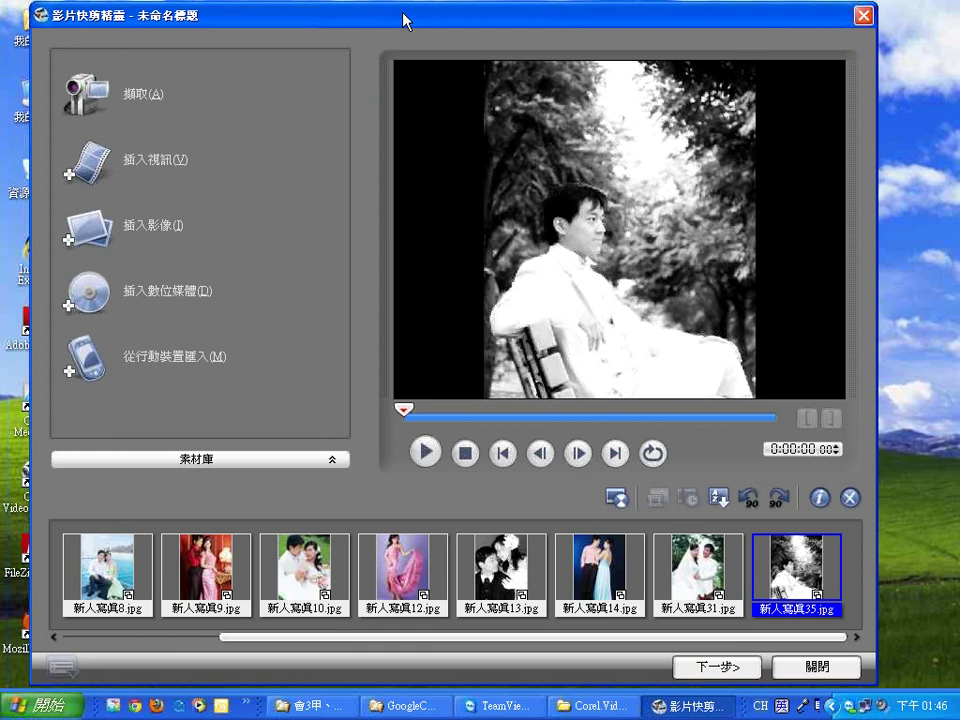
pyautogui.click(120, 568)
pyautogui.moveTo(120, 568)
pyautogui.mouseDown()
pyautogui.moveTo(455, 570)
pyautogui.moveTo(125, 565)
pyautogui.mouseUp()
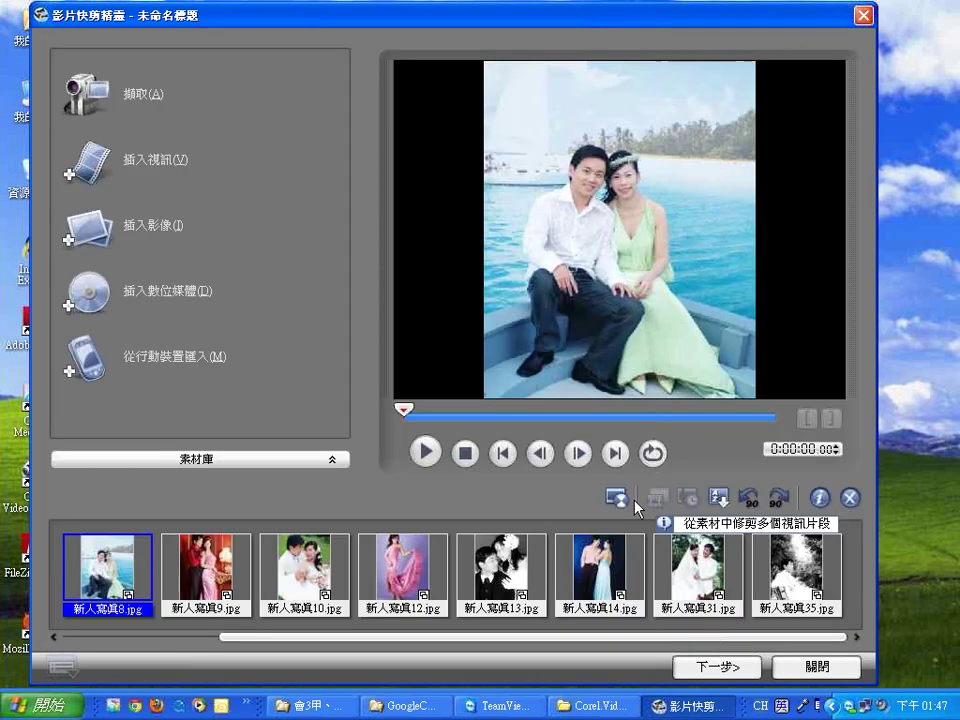
# - Expand the 素材庫 media library, switch it to the 影像 category, and preview images I14 and I07
pyautogui.click(200, 459)
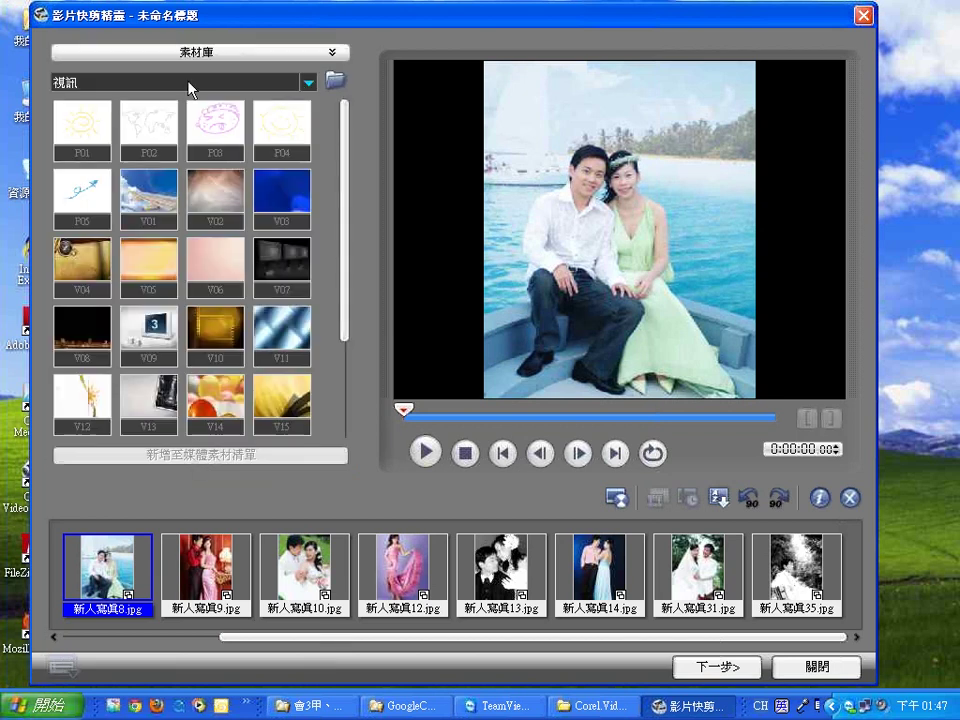
pyautogui.click(308, 83)
pyautogui.click(233, 131)
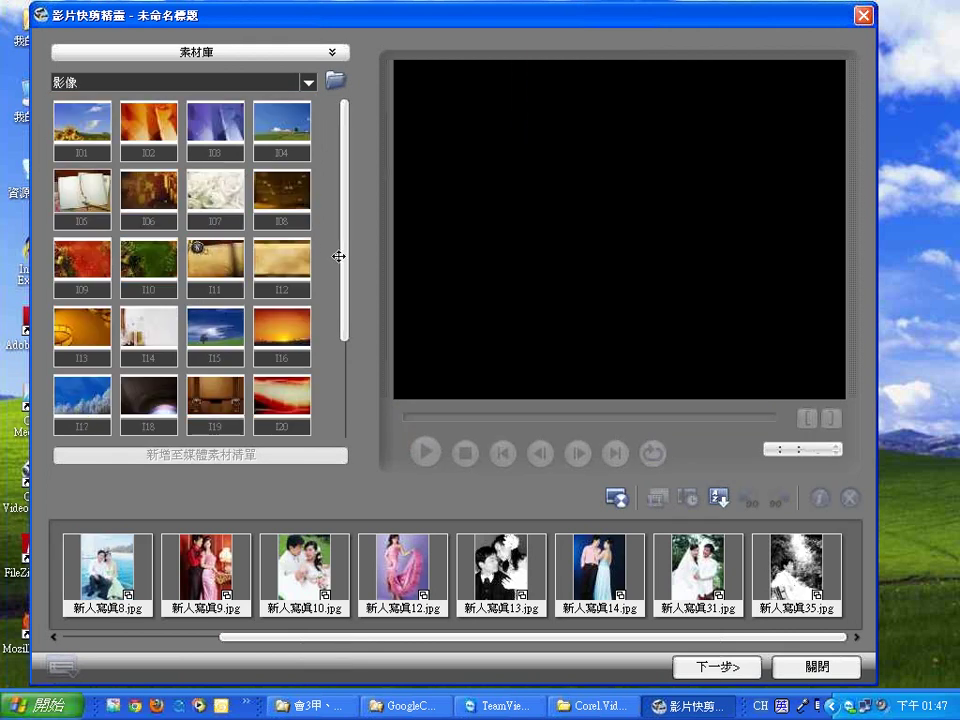
pyautogui.click(154, 338)
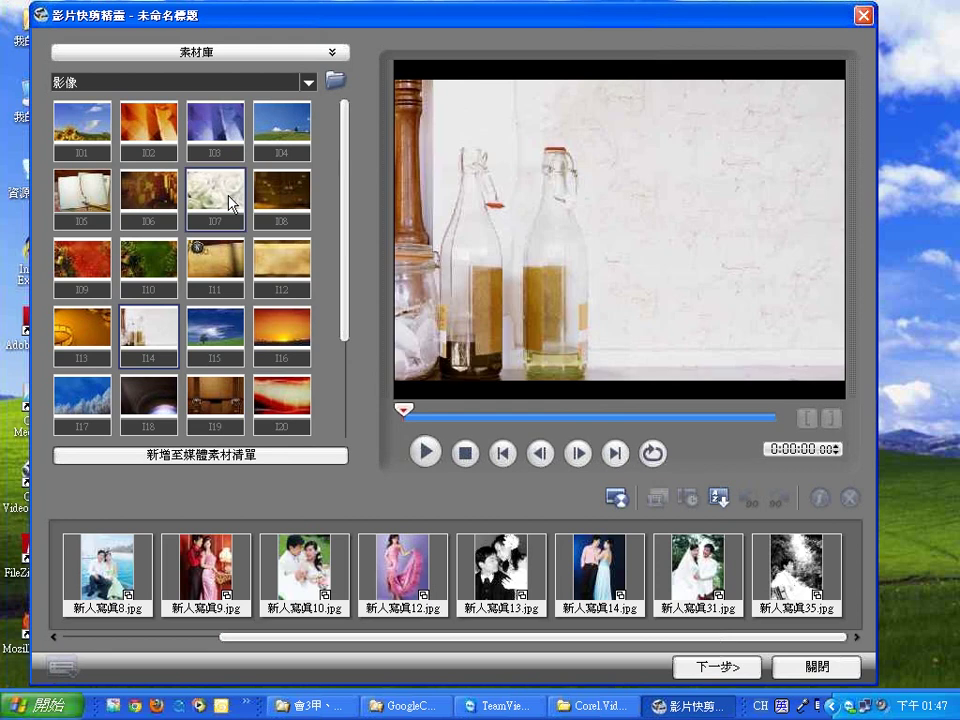
pyautogui.click(232, 203)
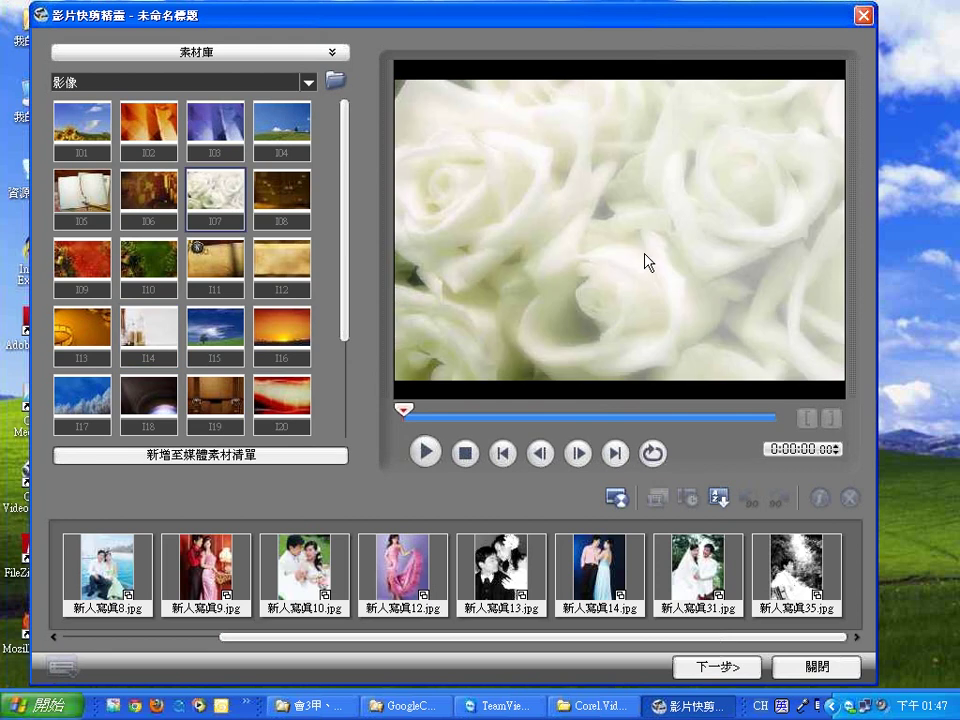
# - Add library image I24 to the media clip list in front of 新人寫真8.jpg
pyautogui.click(347, 377)
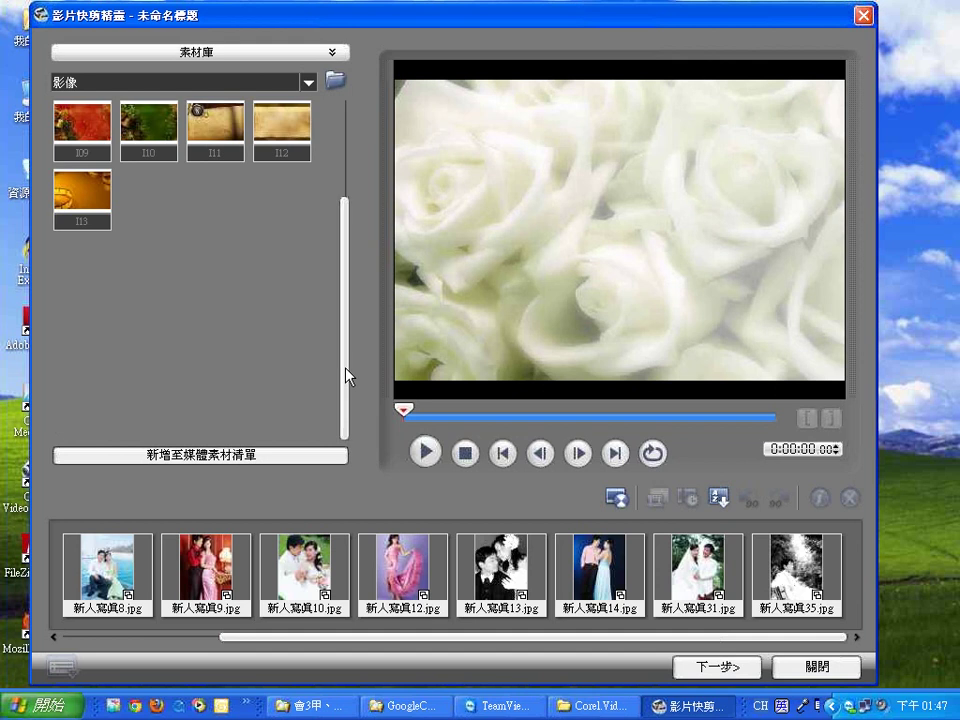
pyautogui.click(291, 331)
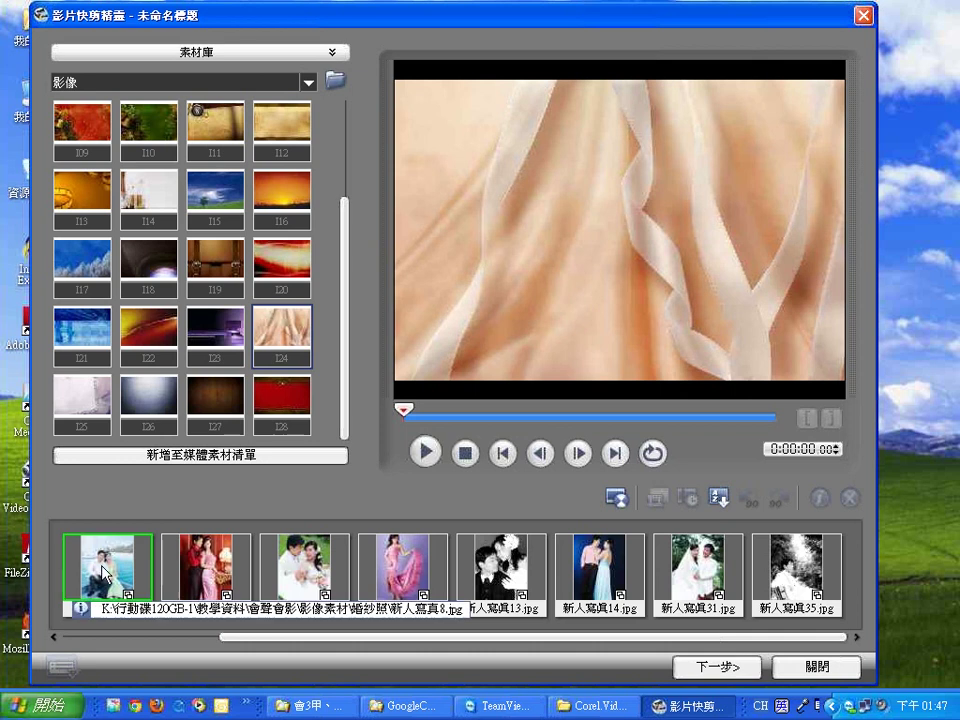
pyautogui.moveTo(281, 345); pyautogui.dragTo(79, 568)
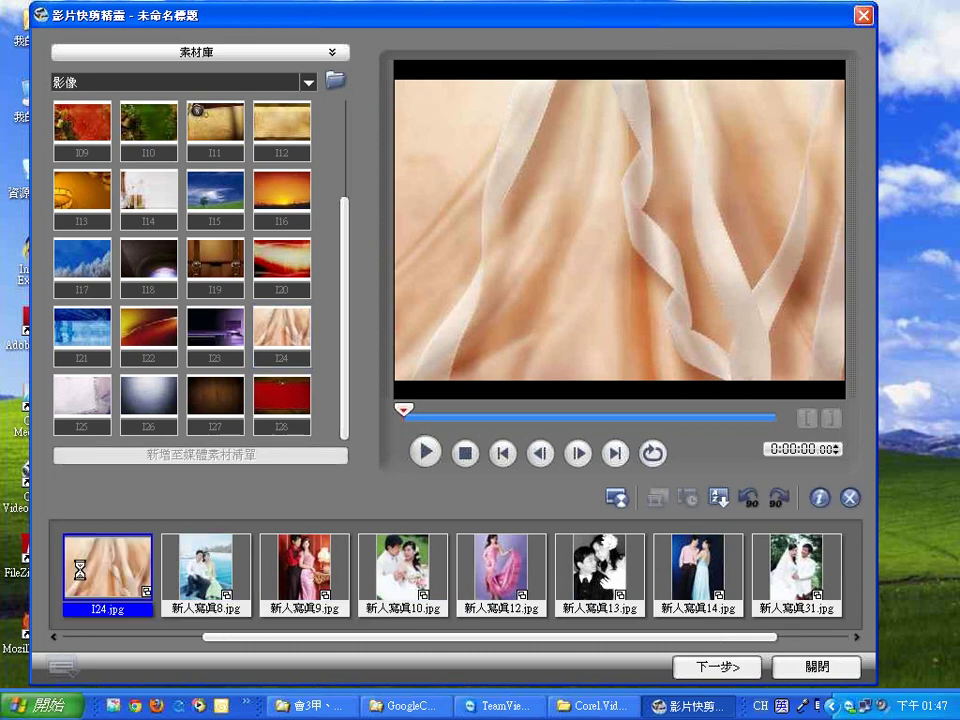
# - Move library image I23 behind I24 and select I24.jpg in the media clip list
pyautogui.moveTo(190, 338); pyautogui.dragTo(282, 335)
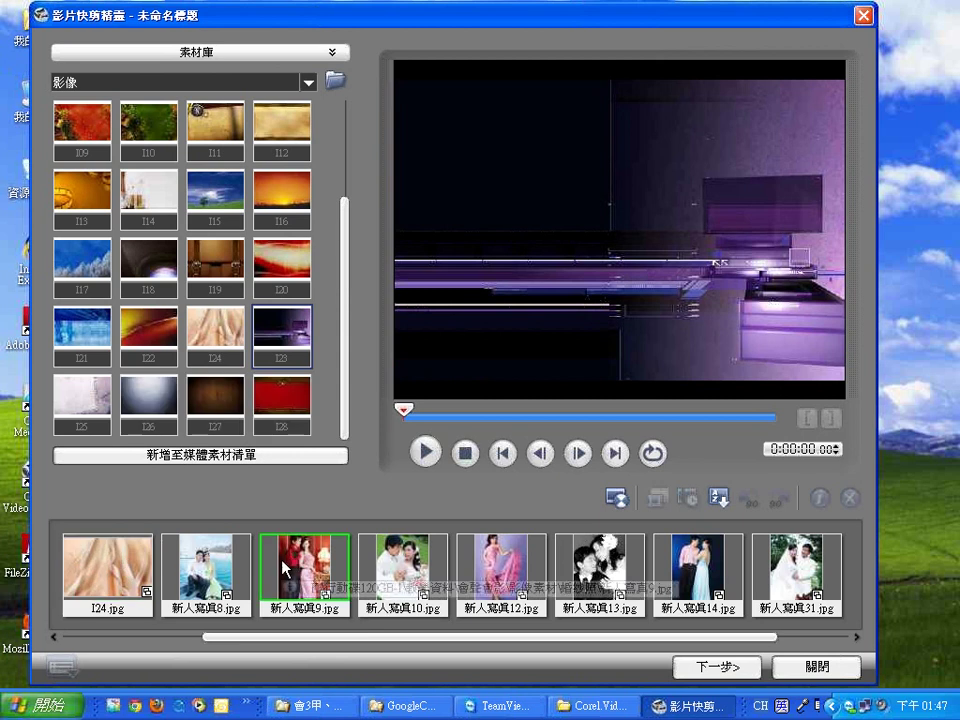
pyautogui.click(148, 577)
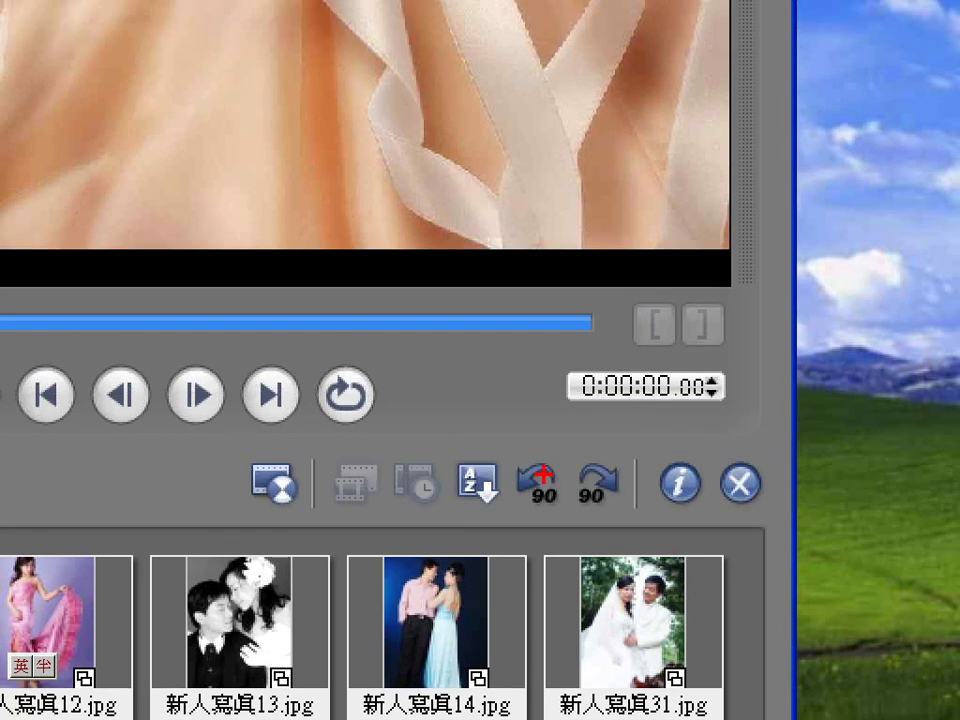
pyautogui.moveTo(557, 416); pyautogui.dragTo(733, 413)
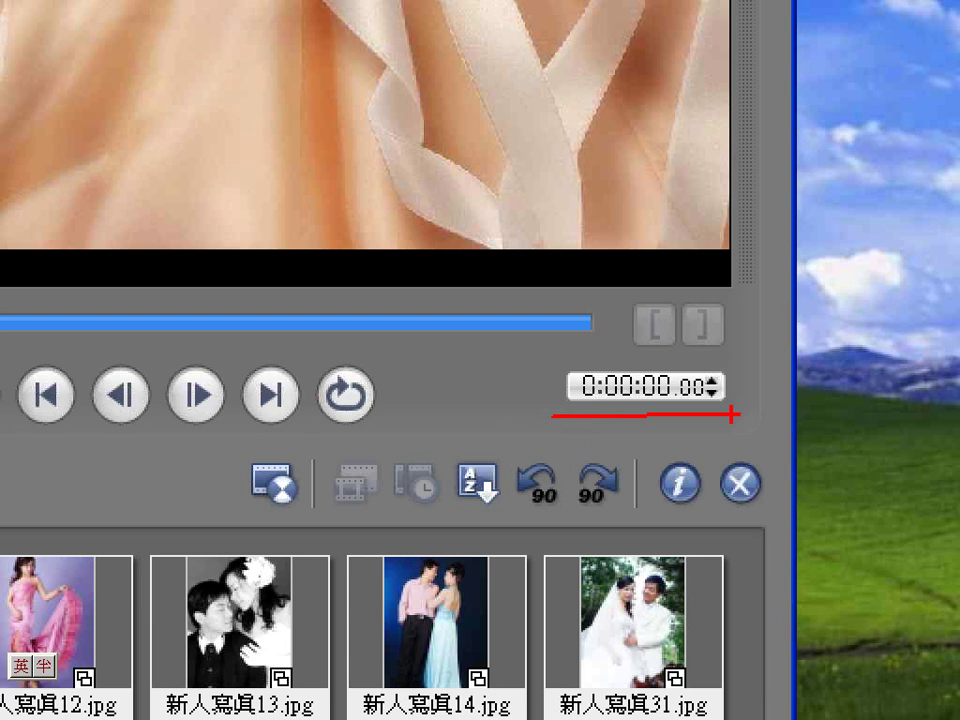
pyautogui.moveTo(557, 338)
pyautogui.mouseDown()
pyautogui.moveTo(576, 320)
pyautogui.moveTo(651, 358)
pyautogui.moveTo(667, 342)
pyautogui.mouseUp()
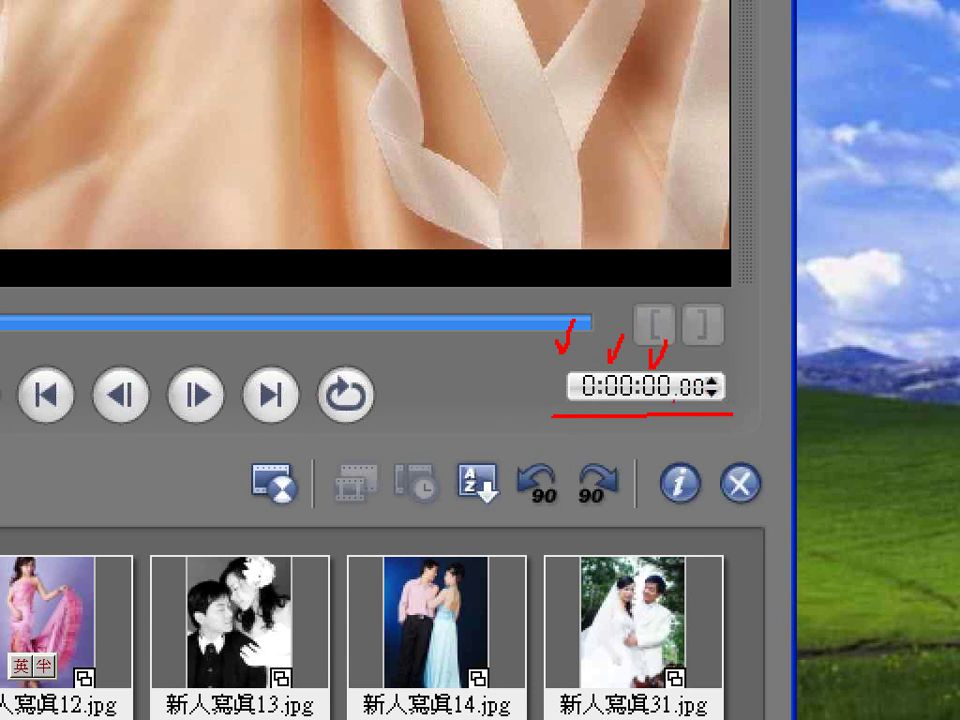
pyautogui.moveTo(674, 401)
pyautogui.mouseDown()
pyautogui.moveTo(712, 400)
pyautogui.moveTo(688, 415)
pyautogui.mouseUp()
pyautogui.moveTo(660, 424)
pyautogui.mouseDown()
pyautogui.moveTo(656, 441)
pyautogui.moveTo(634, 450)
pyautogui.mouseUp()
pyautogui.moveTo(199, 67)
pyautogui.mouseDown()
pyautogui.moveTo(217, 63)
pyautogui.moveTo(177, 130)
pyautogui.moveTo(214, 97)
pyautogui.mouseUp()
pyautogui.moveTo(272, 74)
pyautogui.mouseDown()
pyautogui.moveTo(256, 132)
pyautogui.moveTo(289, 92)
pyautogui.mouseUp()
pyautogui.moveTo(292, 64)
pyautogui.mouseDown()
pyautogui.moveTo(302, 88)
pyautogui.moveTo(300, 62)
pyautogui.mouseUp()
pyautogui.moveTo(433, 70); pyautogui.dragTo(362, 132)
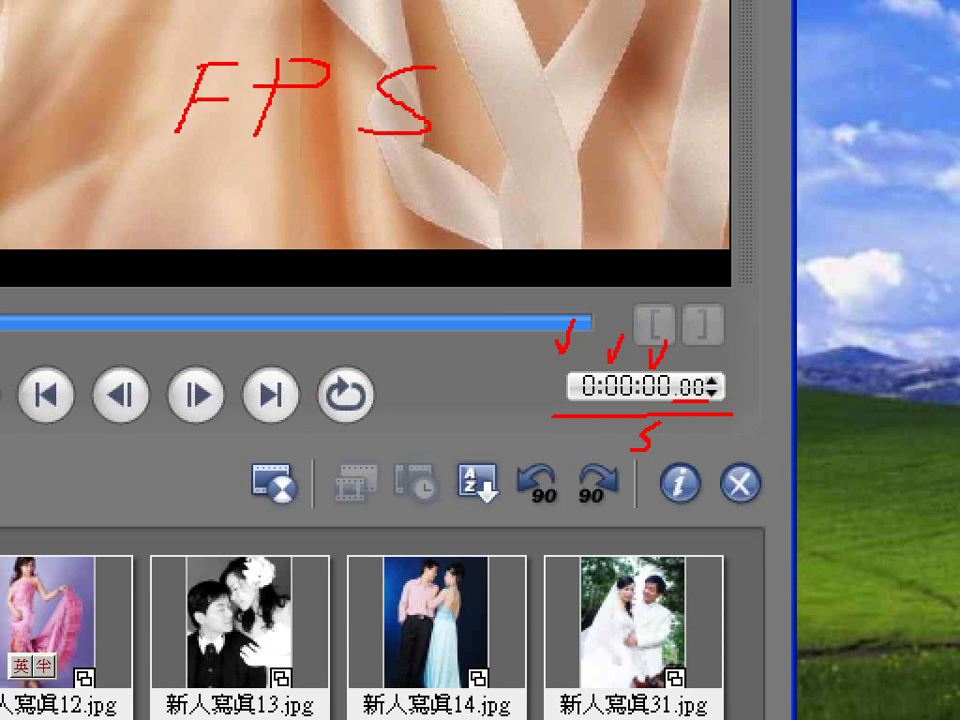
pyautogui.moveTo(272, 88); pyautogui.dragTo(257, 101)
pyautogui.hotkey('ctrl', 'z')
pyautogui.moveTo(138, 152); pyautogui.dragTo(205, 151)
pyautogui.moveTo(124, 194)
pyautogui.mouseDown()
pyautogui.moveTo(110, 272)
pyautogui.moveTo(226, 242)
pyautogui.moveTo(240, 228)
pyautogui.moveTo(280, 262)
pyautogui.moveTo(305, 252)
pyautogui.moveTo(338, 270)
pyautogui.mouseUp()
pyautogui.moveTo(262, 142); pyautogui.dragTo(290, 140)
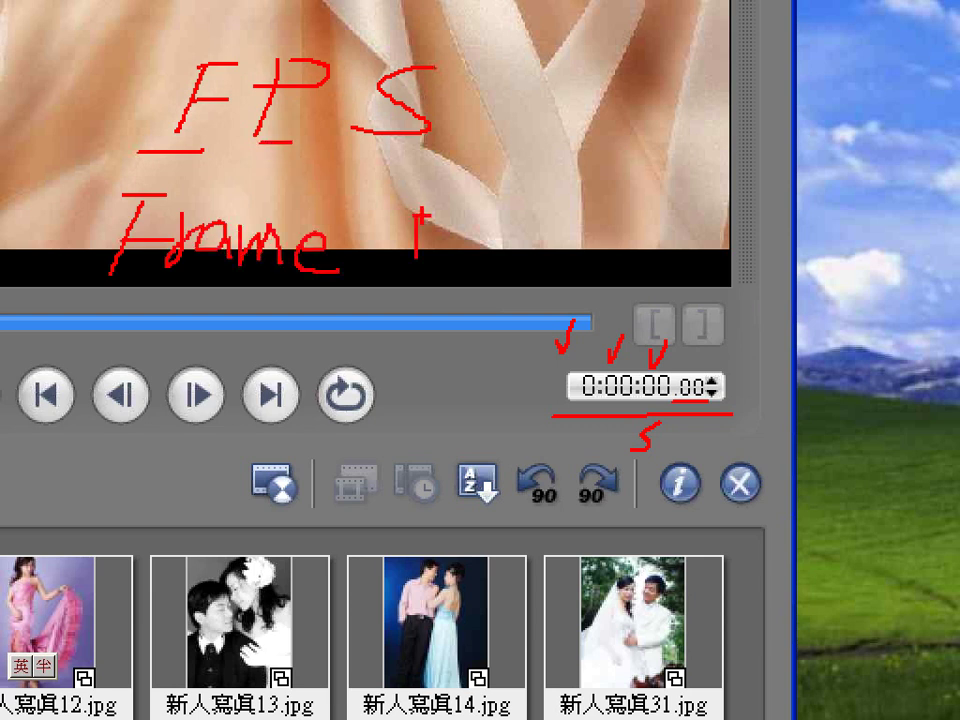
pyautogui.moveTo(416, 218); pyautogui.dragTo(416, 258)
pyautogui.moveTo(416, 220)
pyautogui.mouseDown()
pyautogui.moveTo(418, 242)
pyautogui.moveTo(500, 227)
pyautogui.moveTo(505, 252)
pyautogui.mouseUp()
pyautogui.moveTo(484, 210)
pyautogui.mouseDown()
pyautogui.moveTo(490, 252)
pyautogui.moveTo(540, 206)
pyautogui.mouseUp()
pyautogui.moveTo(672, 212); pyautogui.dragTo(645, 275)
pyautogui.moveTo(700, 246)
pyautogui.mouseDown()
pyautogui.moveTo(728, 243)
pyautogui.moveTo(712, 272)
pyautogui.mouseUp()
pyautogui.moveTo(792, 236)
pyautogui.mouseDown()
pyautogui.moveTo(770, 248)
pyautogui.moveTo(822, 270)
pyautogui.mouseUp()
pyautogui.moveTo(884, 205); pyautogui.dragTo(880, 290)
pyautogui.moveTo(878, 250)
pyautogui.mouseDown()
pyautogui.moveTo(845, 275)
pyautogui.moveTo(875, 290)
pyautogui.mouseUp()
pyautogui.moveTo(618, 291); pyautogui.dragTo(771, 289)
pyautogui.moveTo(383, 288); pyautogui.dragTo(664, 300)
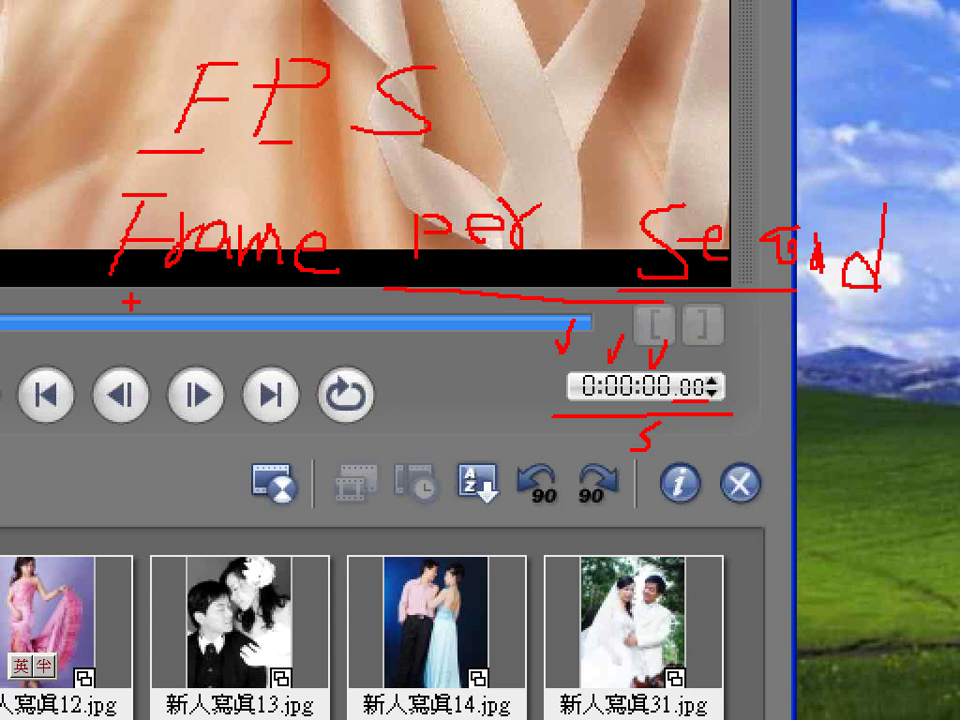
pyautogui.moveTo(68, 297); pyautogui.dragTo(338, 297)
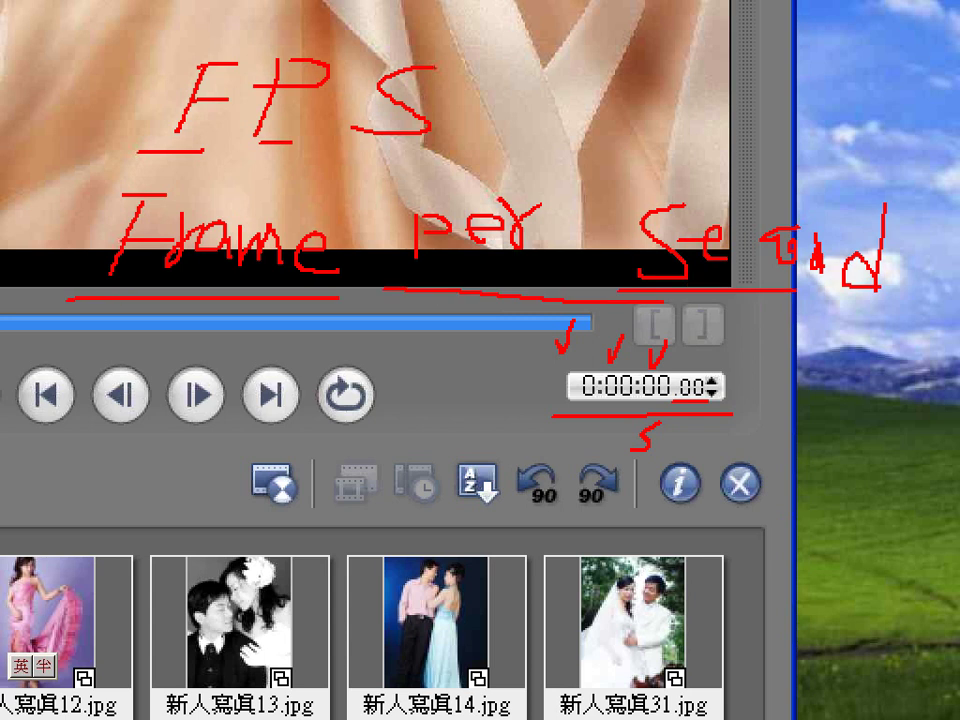
pyautogui.moveTo(338, 297); pyautogui.dragTo(371, 298)
pyautogui.moveTo(822, 38)
pyautogui.mouseDown()
pyautogui.moveTo(805, 100)
pyautogui.moveTo(843, 92)
pyautogui.mouseUp()
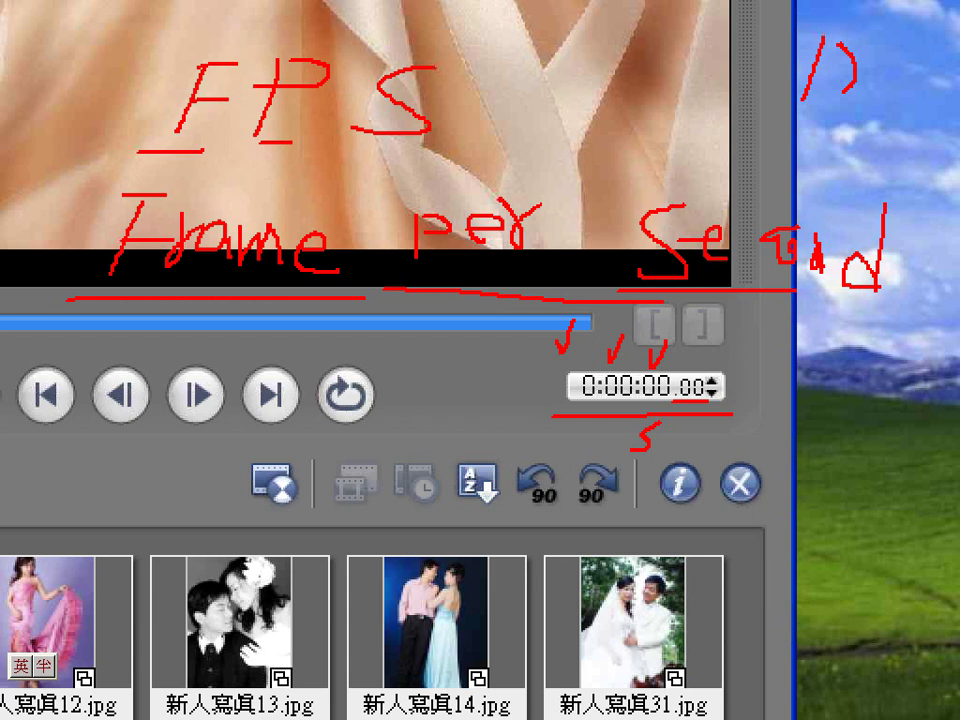
pyautogui.moveTo(845, 96); pyautogui.dragTo(892, 102)
pyautogui.moveTo(612, 58)
pyautogui.mouseDown()
pyautogui.moveTo(650, 52)
pyautogui.moveTo(665, 91)
pyautogui.mouseUp()
pyautogui.moveTo(692, 46)
pyautogui.mouseDown()
pyautogui.moveTo(738, 88)
pyautogui.moveTo(722, 95)
pyautogui.mouseUp()
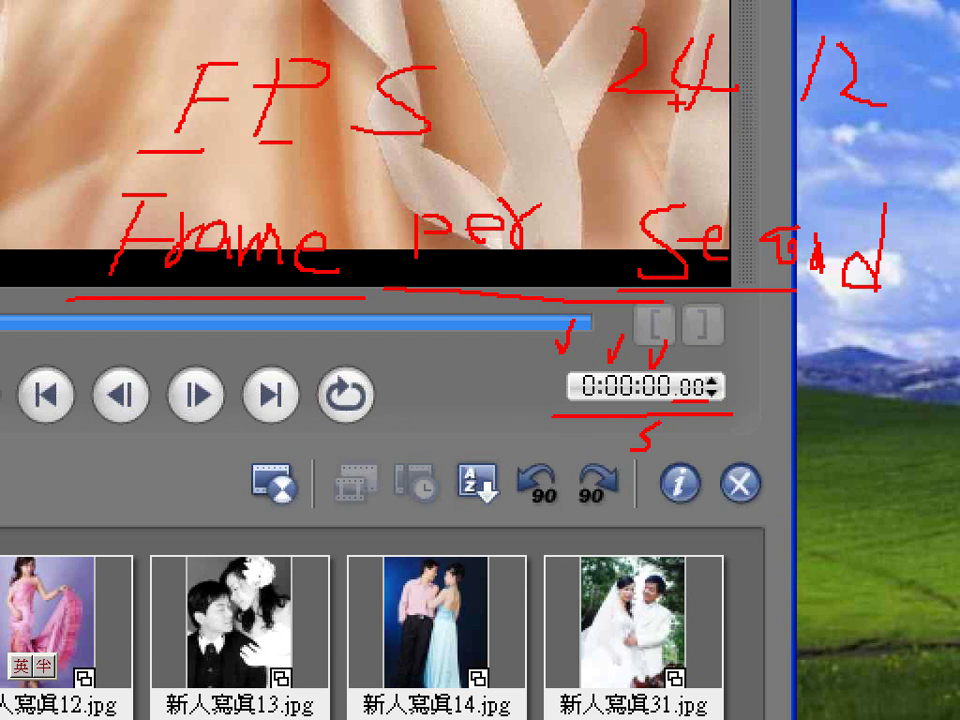
pyautogui.moveTo(778, 386); pyautogui.dragTo(826, 399)
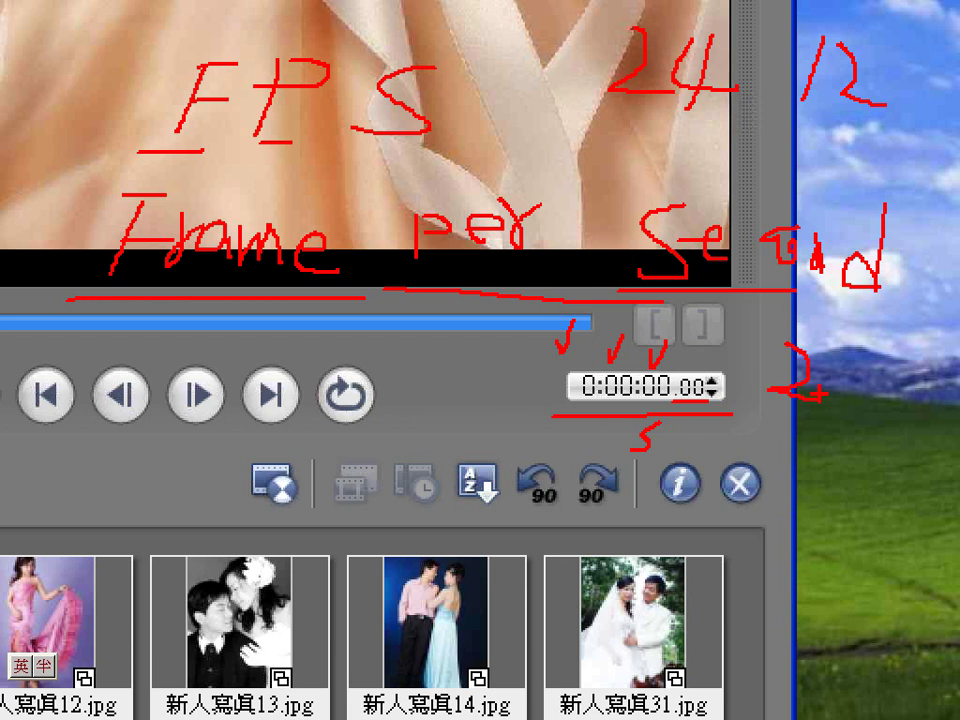
pyautogui.moveTo(848, 333); pyautogui.dragTo(822, 396)
pyautogui.moveTo(895, 352)
pyautogui.mouseDown()
pyautogui.moveTo(872, 372)
pyautogui.moveTo(880, 398)
pyautogui.moveTo(918, 430)
pyautogui.mouseUp()
pyautogui.moveTo(838, 505)
pyautogui.mouseDown()
pyautogui.moveTo(858, 527)
pyautogui.moveTo(818, 555)
pyautogui.mouseUp()
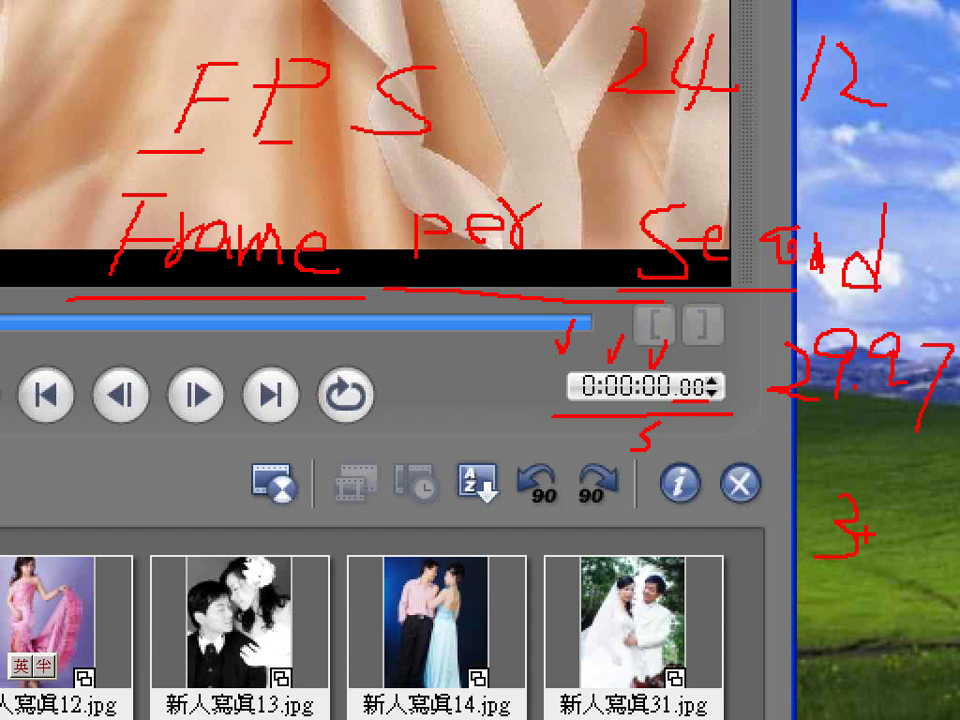
pyautogui.moveTo(865, 530)
pyautogui.mouseDown()
pyautogui.moveTo(880, 552)
pyautogui.moveTo(905, 530)
pyautogui.mouseUp()
pyautogui.moveTo(712, 420); pyautogui.dragTo(732, 418)
pyautogui.moveTo(720, 412); pyautogui.dragTo(720, 430)
pyautogui.moveTo(683, 345); pyautogui.dragTo(730, 412)
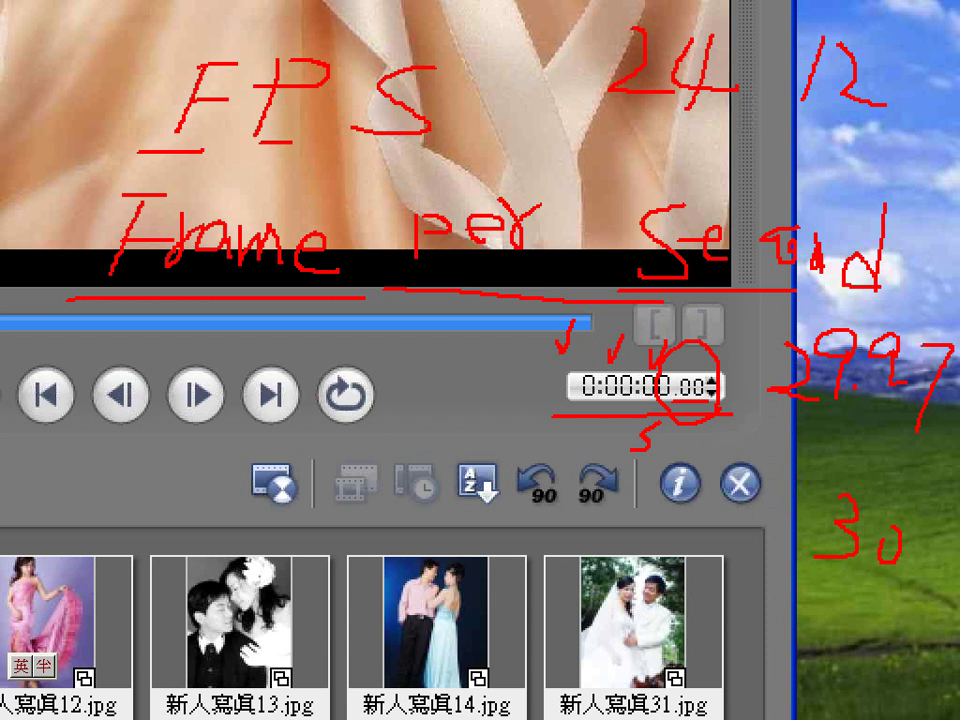